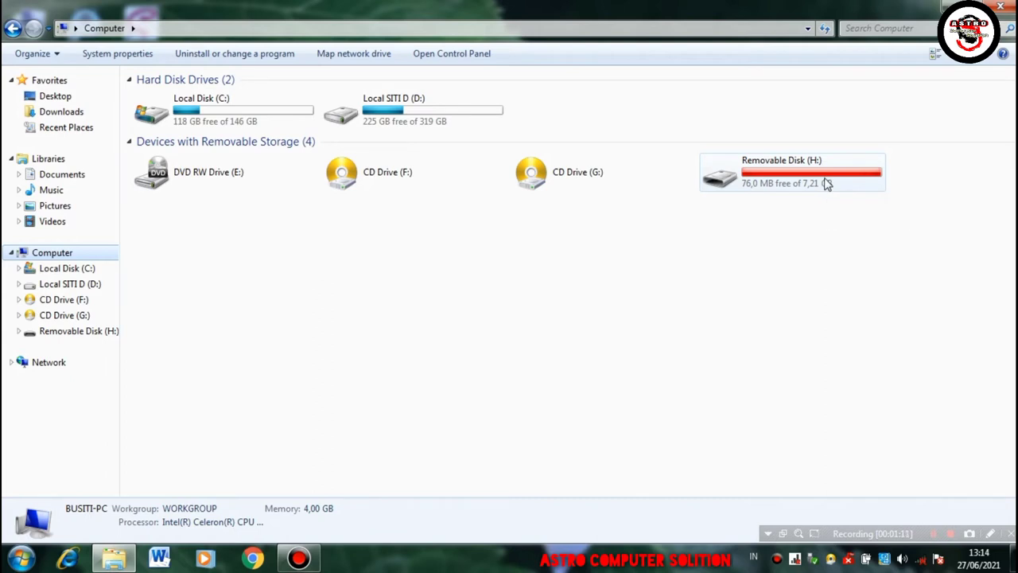
- Open Removable Disk (H:) and view the contents behind its SAGA (8GB) shortcut
left_click(827, 183)
double_click(827, 183)
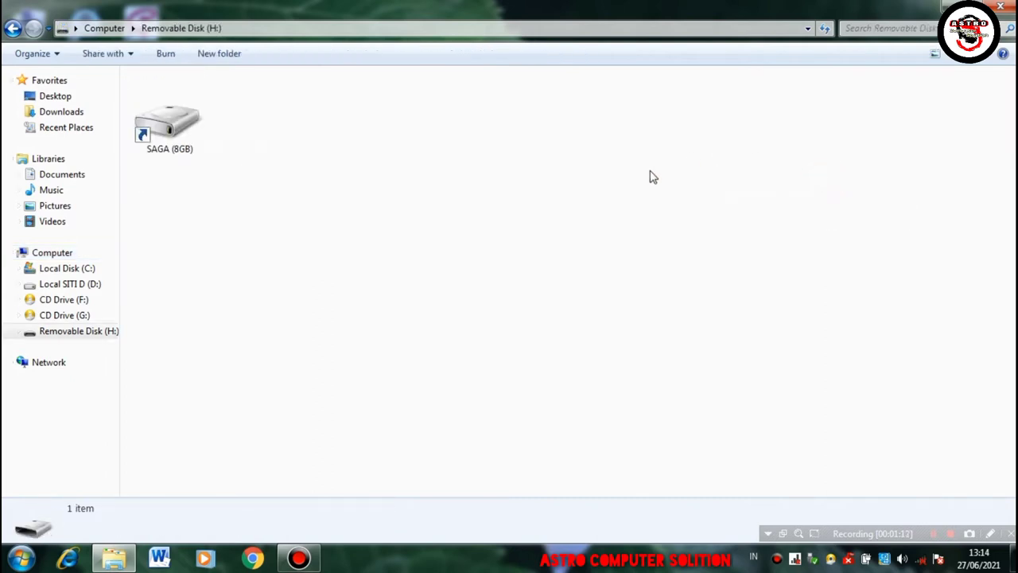
double_click(190, 144)
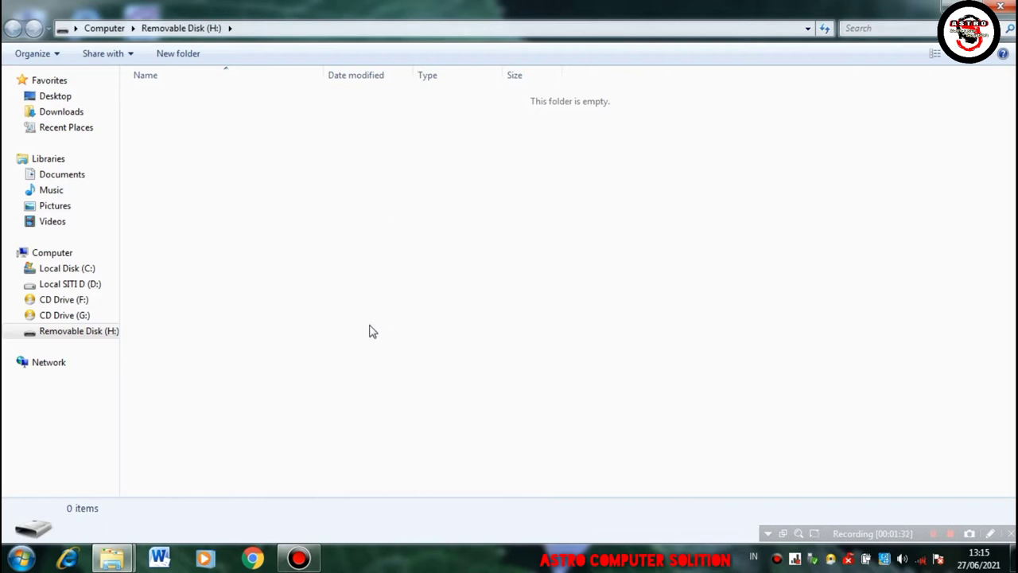
- Return to the Computer overview, reopen Removable Disk (H:), and check the SAGA (8GB) shortcut's contents again
left_click(85, 252)
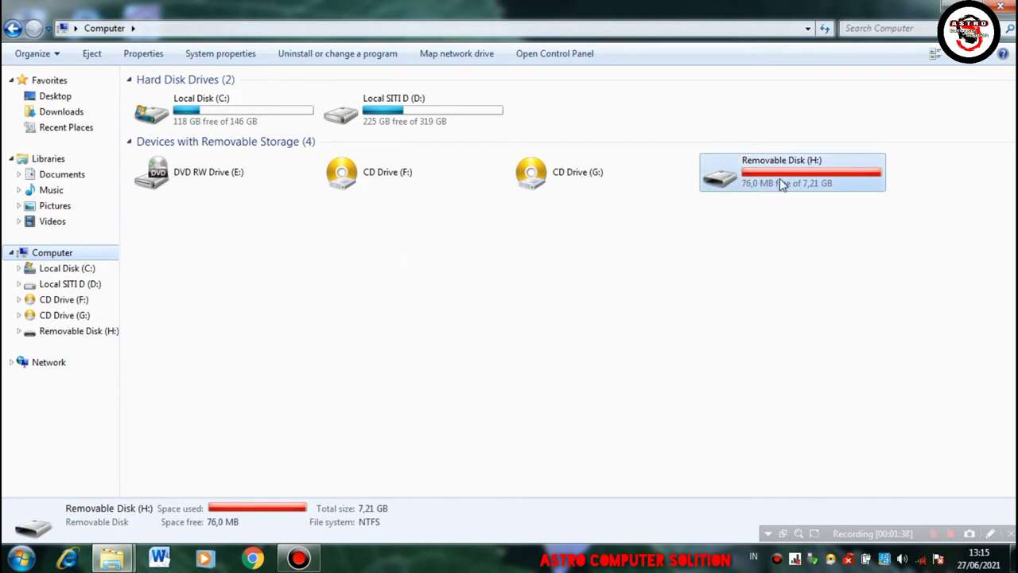
key("Down")
key("Down")
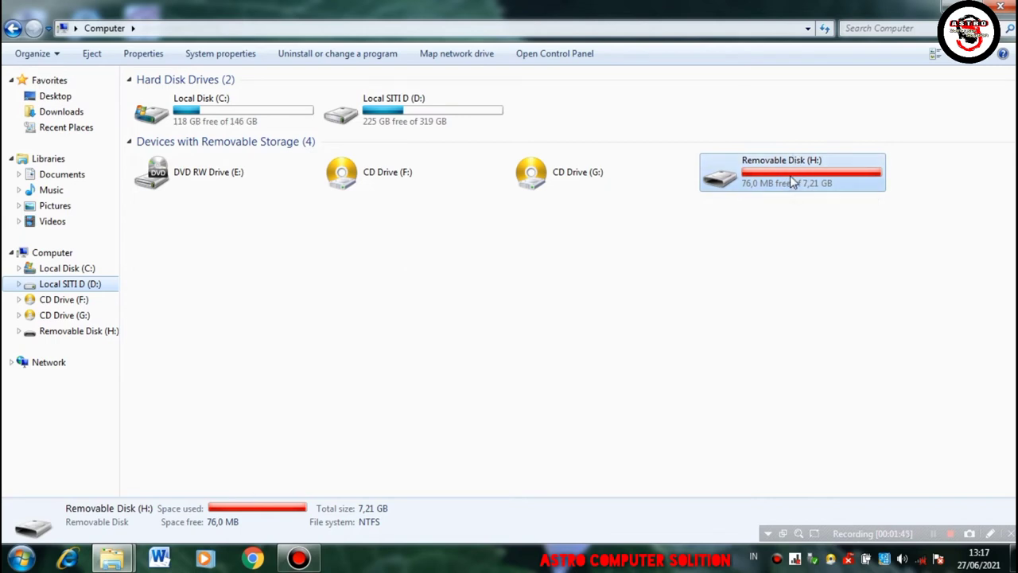
double_click(790, 183)
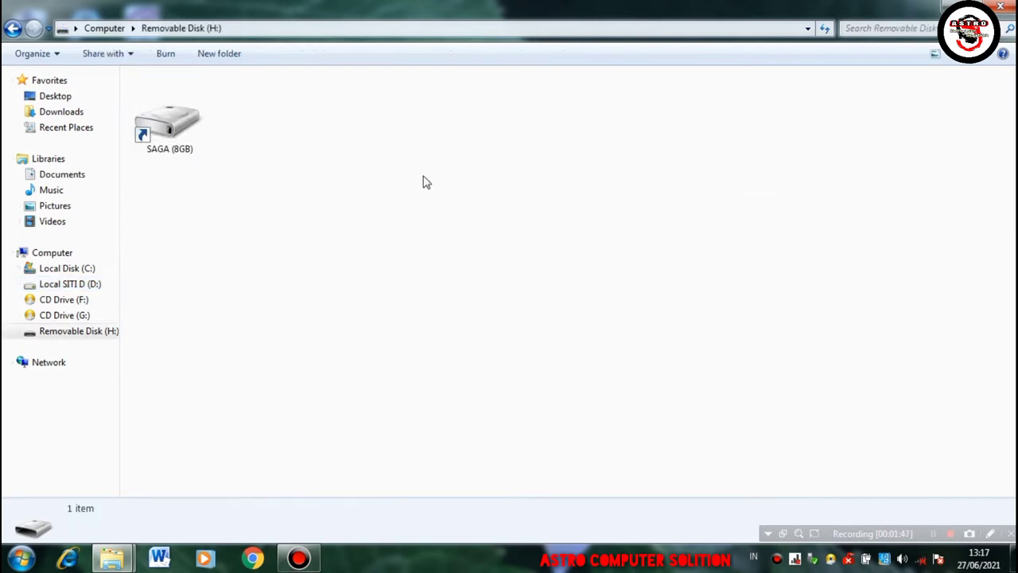
right_click(195, 135)
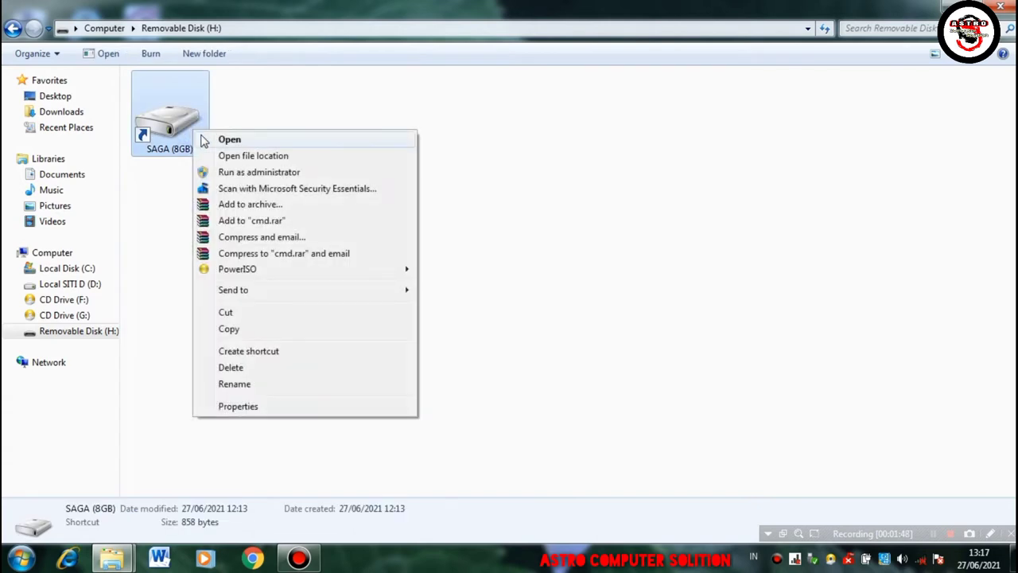
left_click(211, 138)
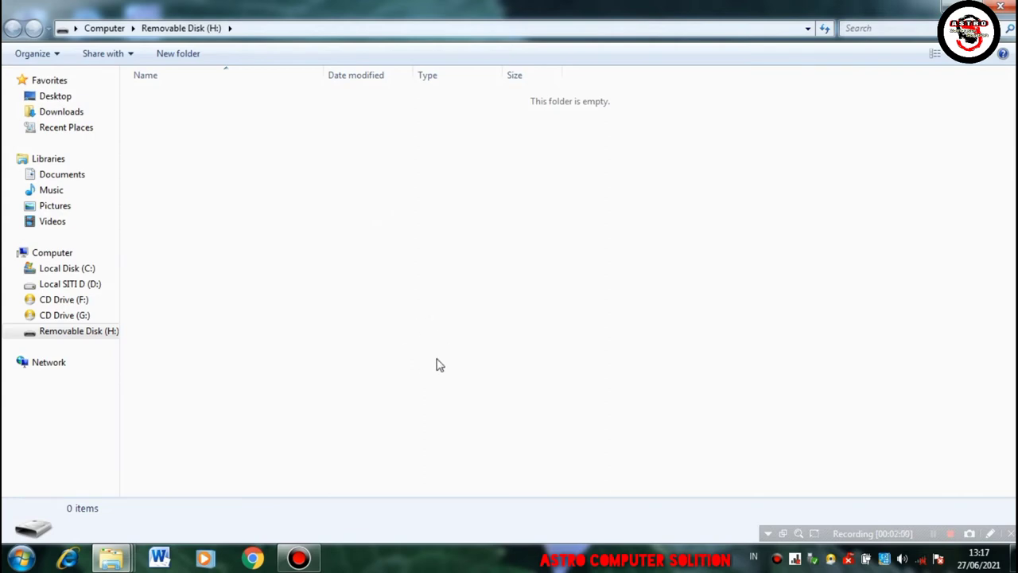
- Set the folder options to show hidden files, folders and drives, and to stop hiding protected operating system files
left_click(52, 57)
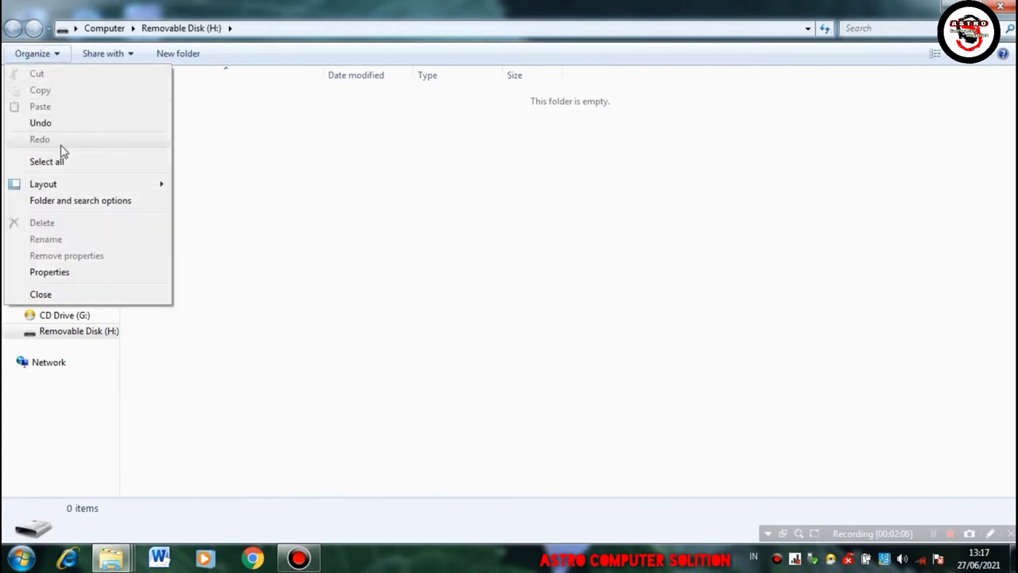
left_click(117, 202)
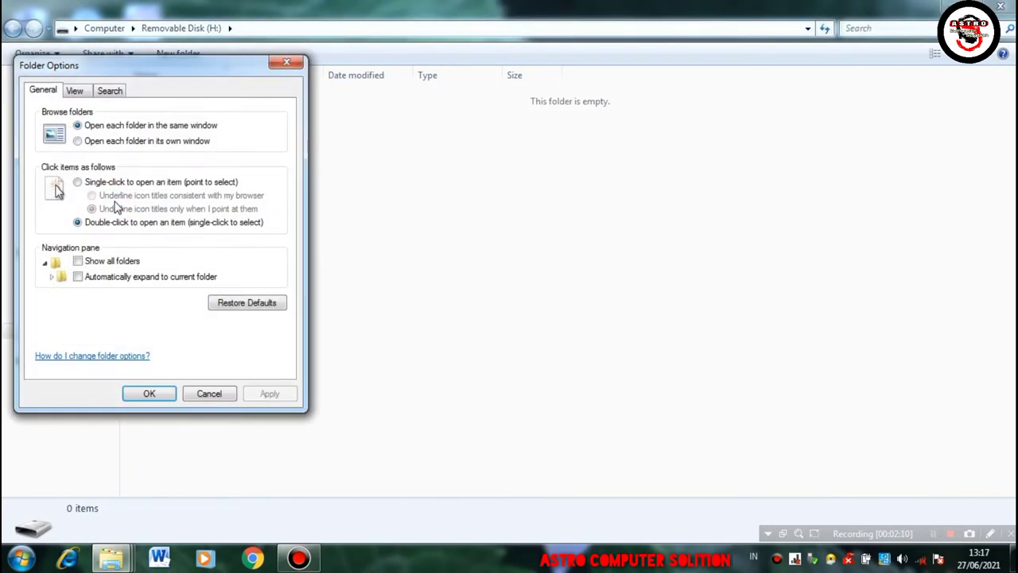
left_click(83, 93)
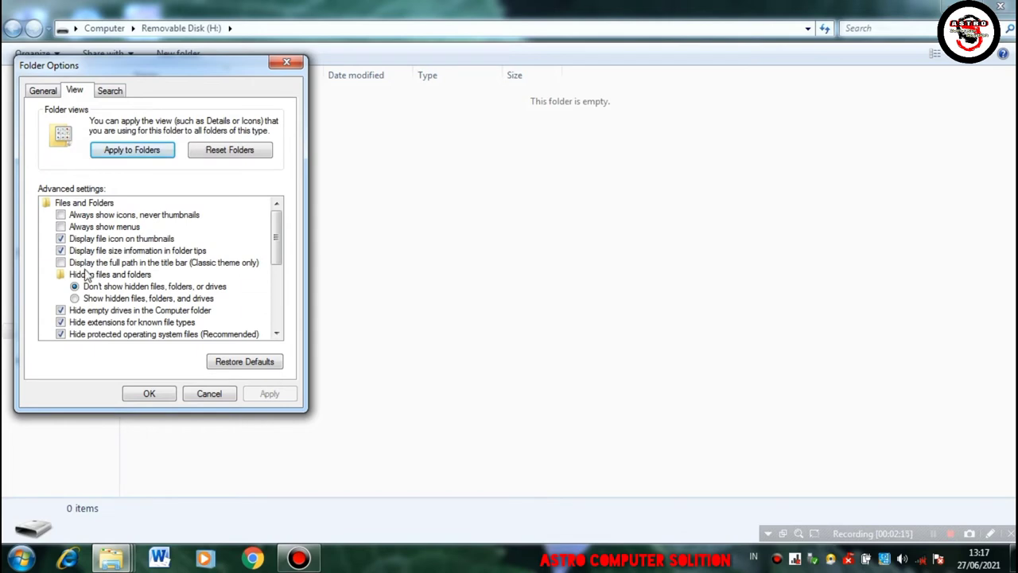
left_click(77, 300)
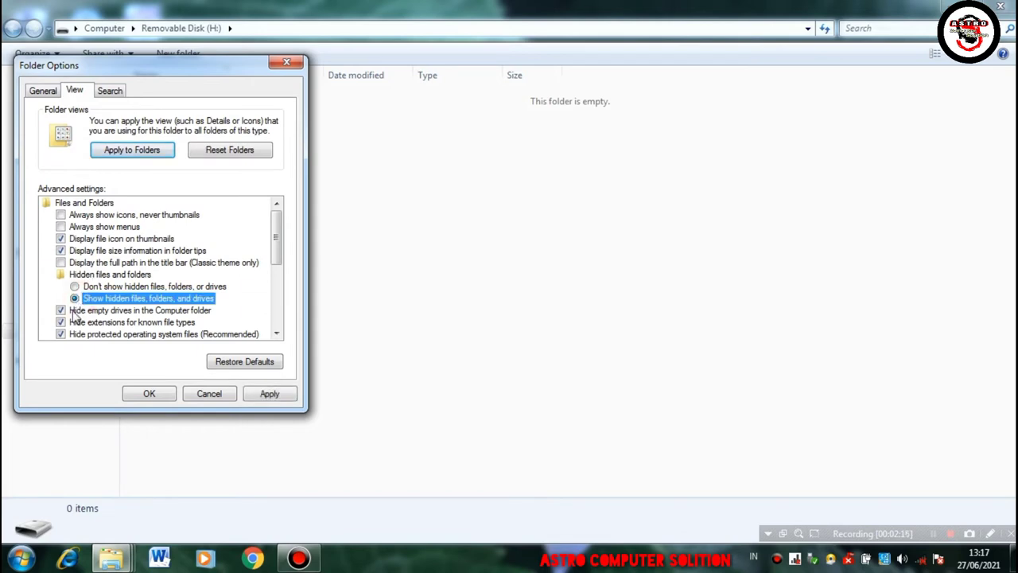
left_click(61, 335)
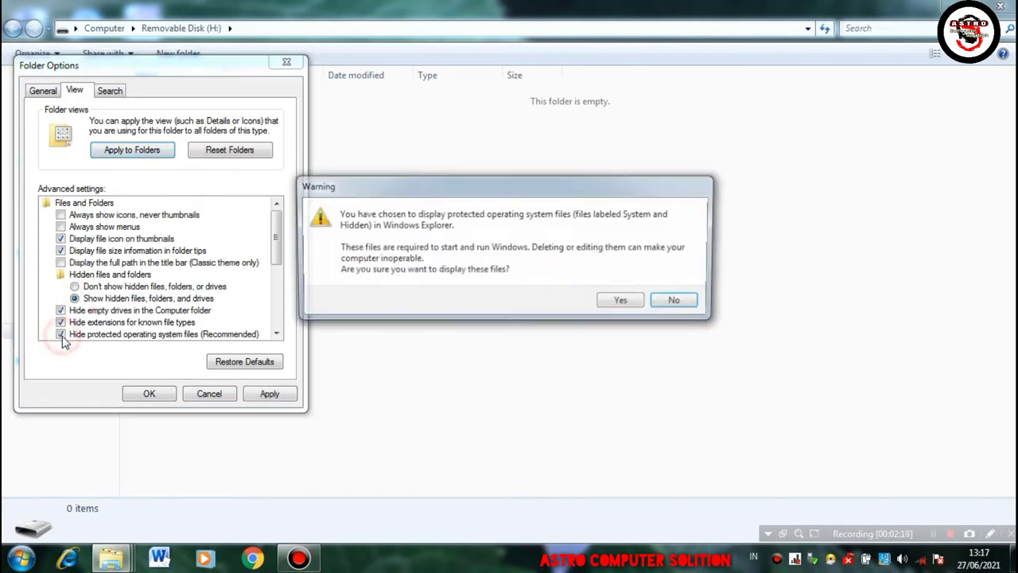
left_click(620, 303)
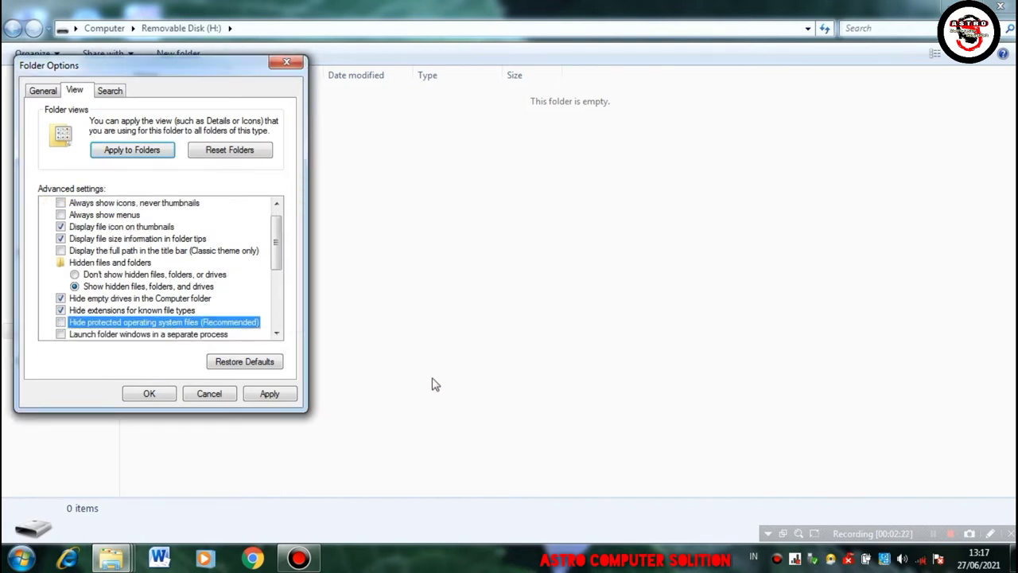
left_click(159, 398)
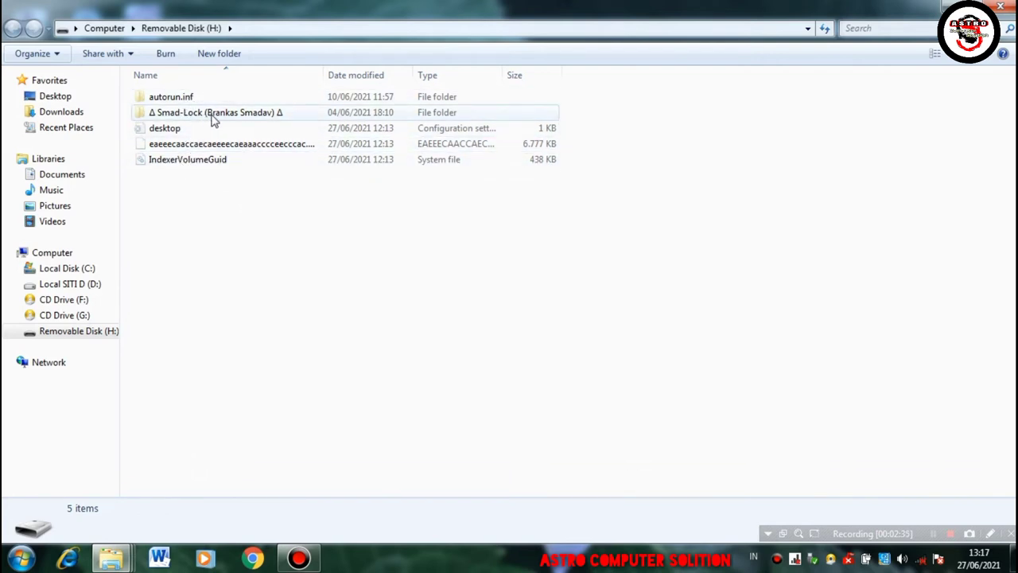
mouse_move(213, 118)
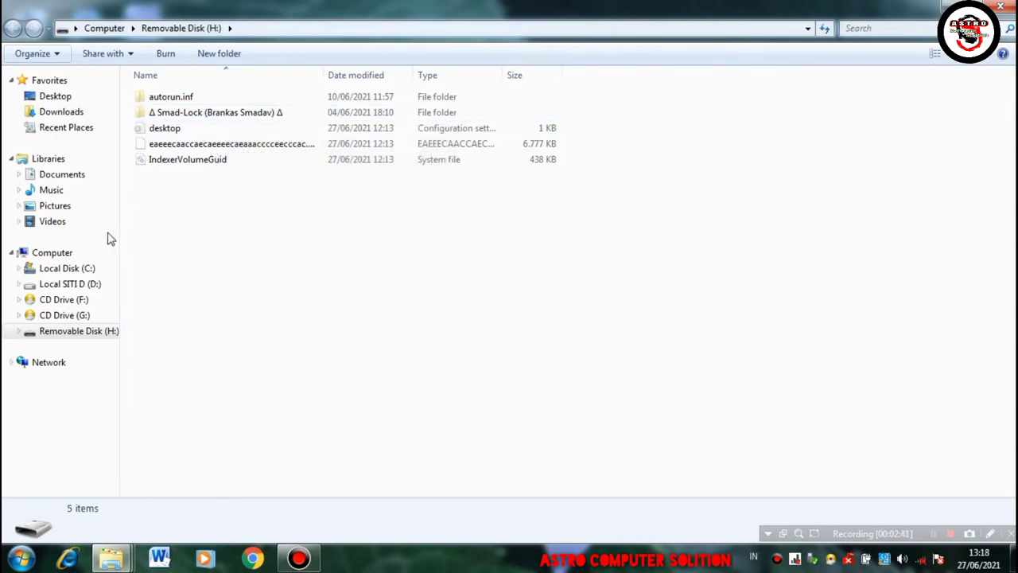
- Start the smadav2018rev1231 installer from the Videos library with English as the setup language
left_click(86, 221)
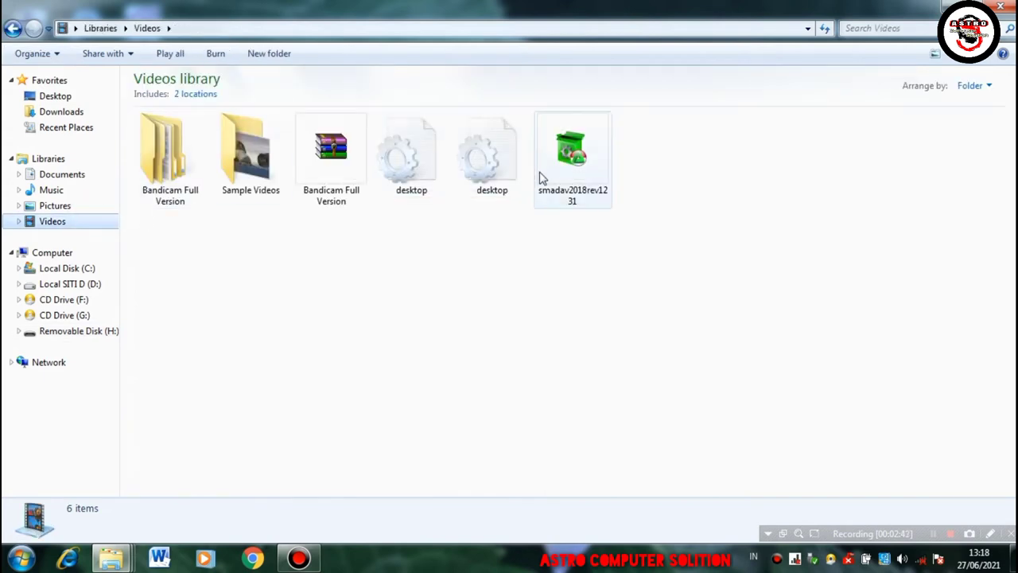
mouse_move(583, 173)
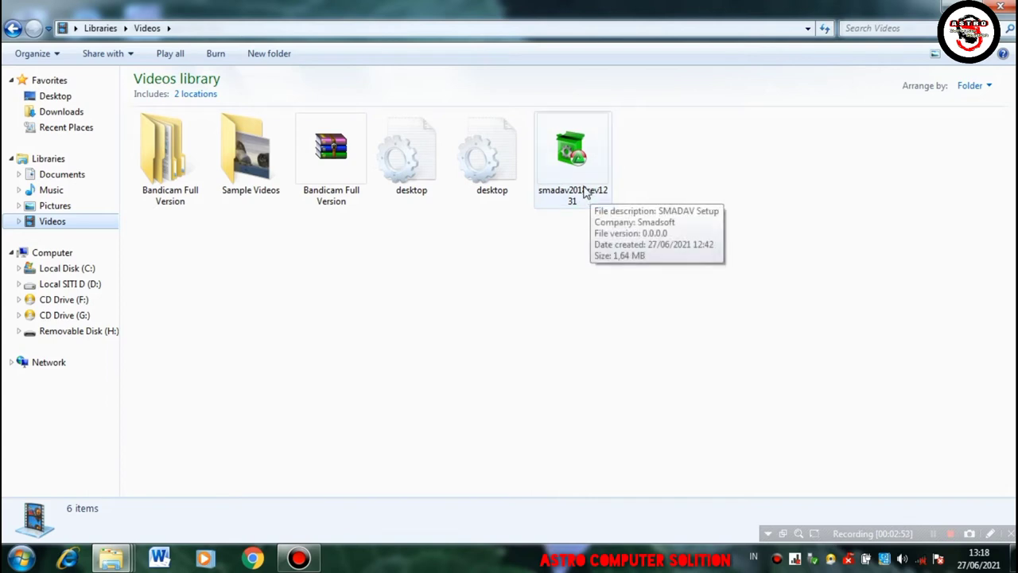
double_click(570, 190)
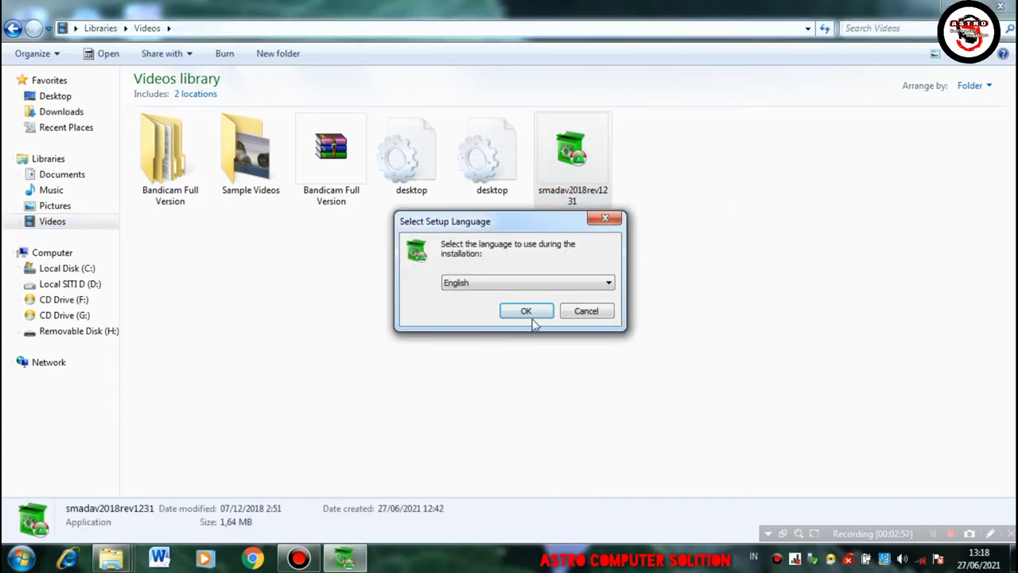
left_click(528, 313)
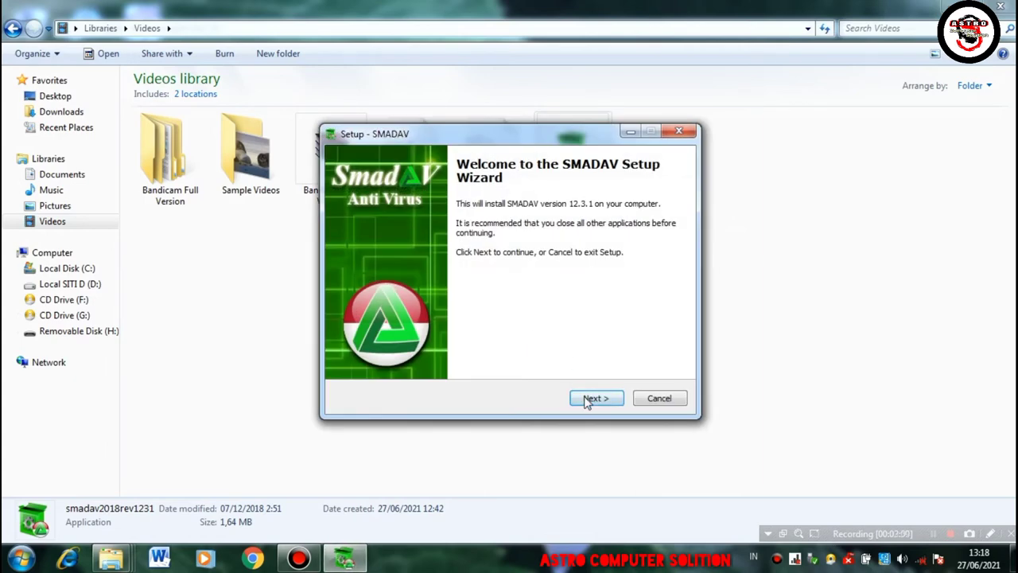
- Install SMADAV with the desktop icon and statistics options enabled, and finish the setup without launching the program
left_click(586, 401)
left_click(586, 401)
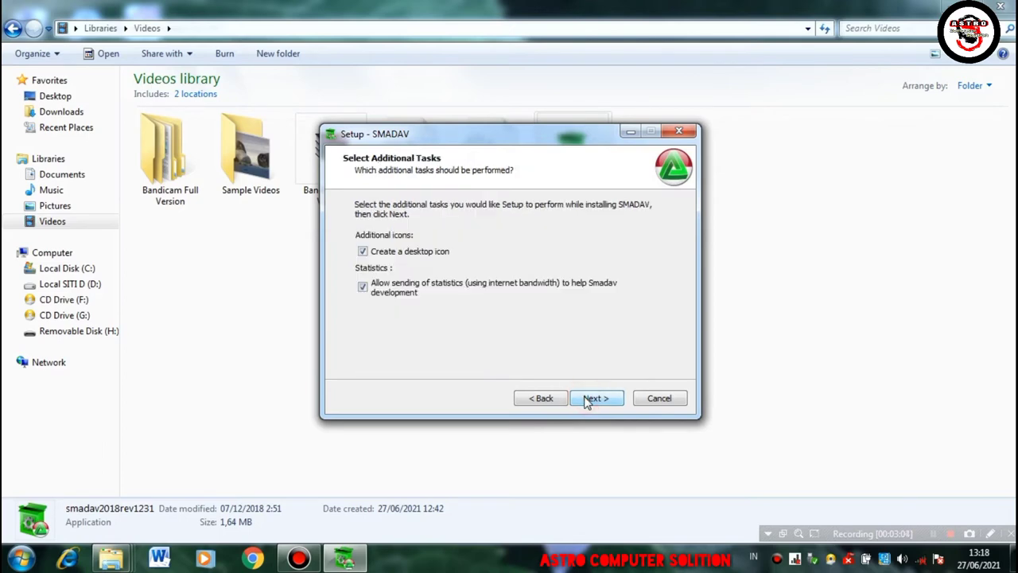
left_click(586, 401)
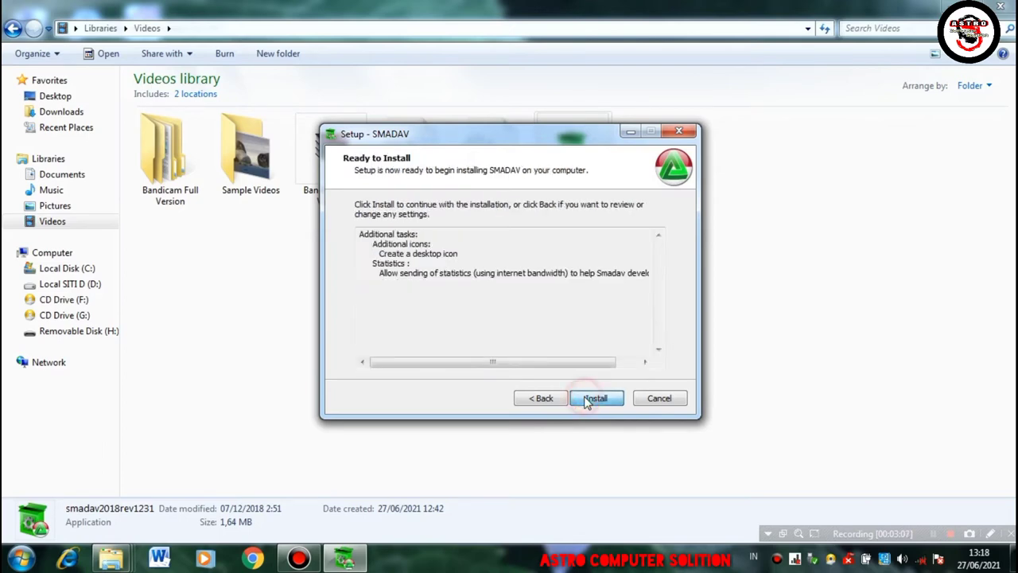
left_click(586, 401)
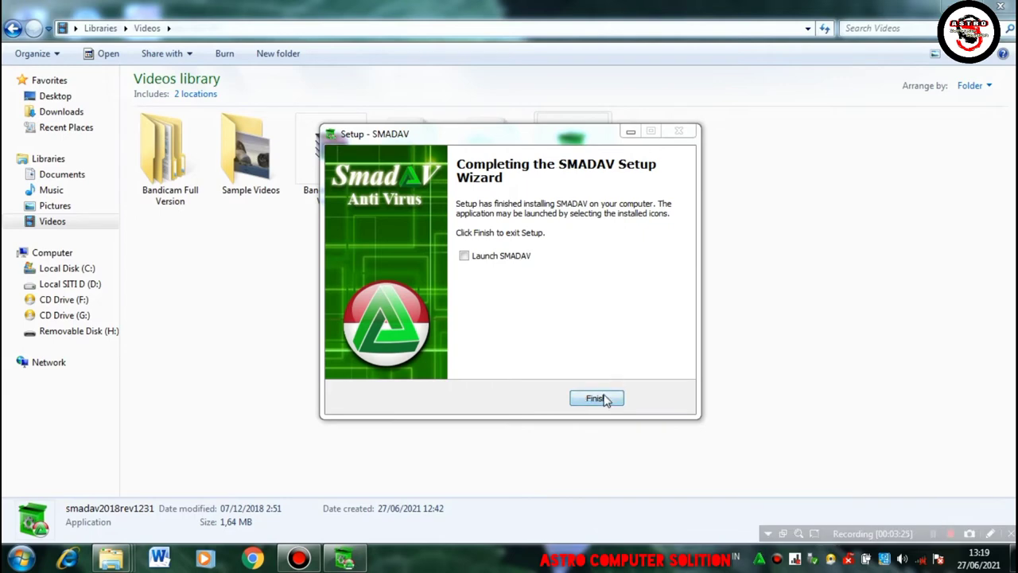
left_click(602, 399)
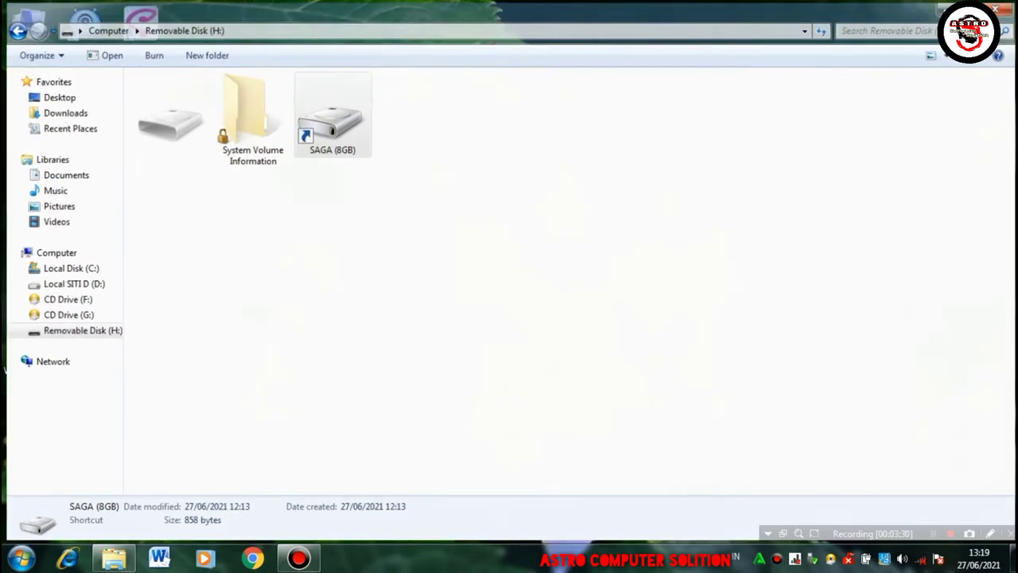
- Close the open folder window, run SMADAV from the desktop as administrator, and show its Scanner page
left_click(1001, 7)
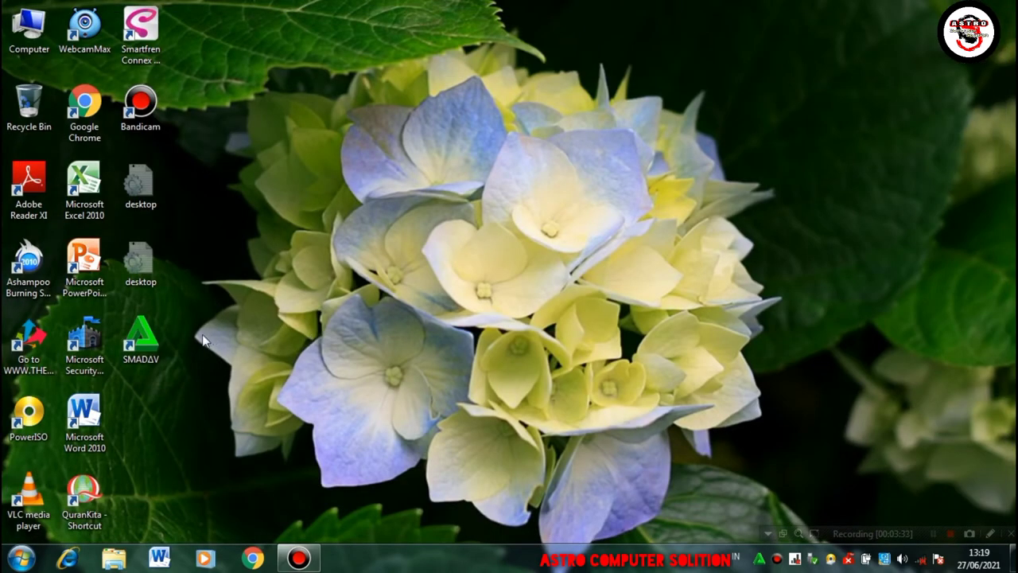
right_click(151, 340)
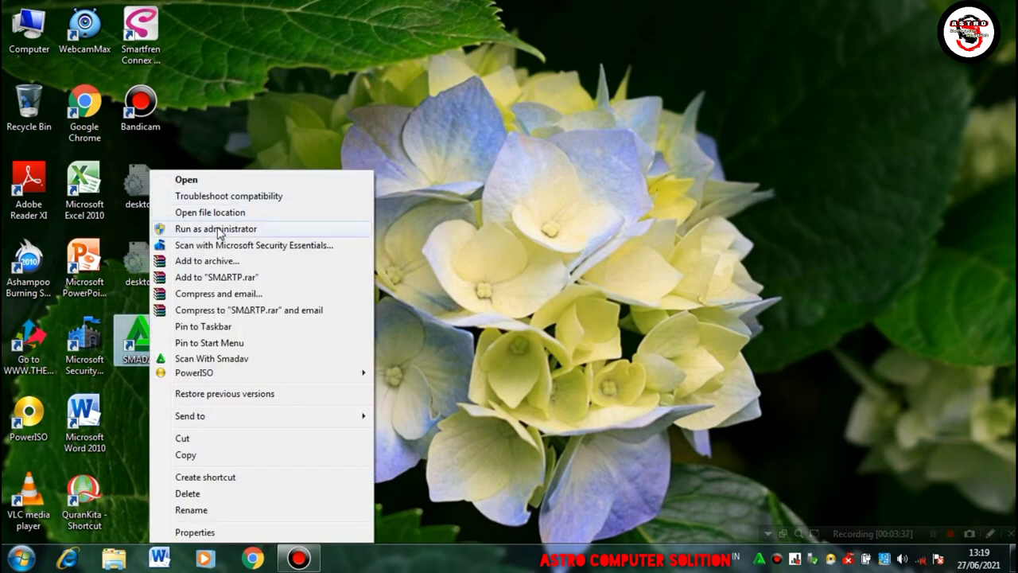
left_click(216, 229)
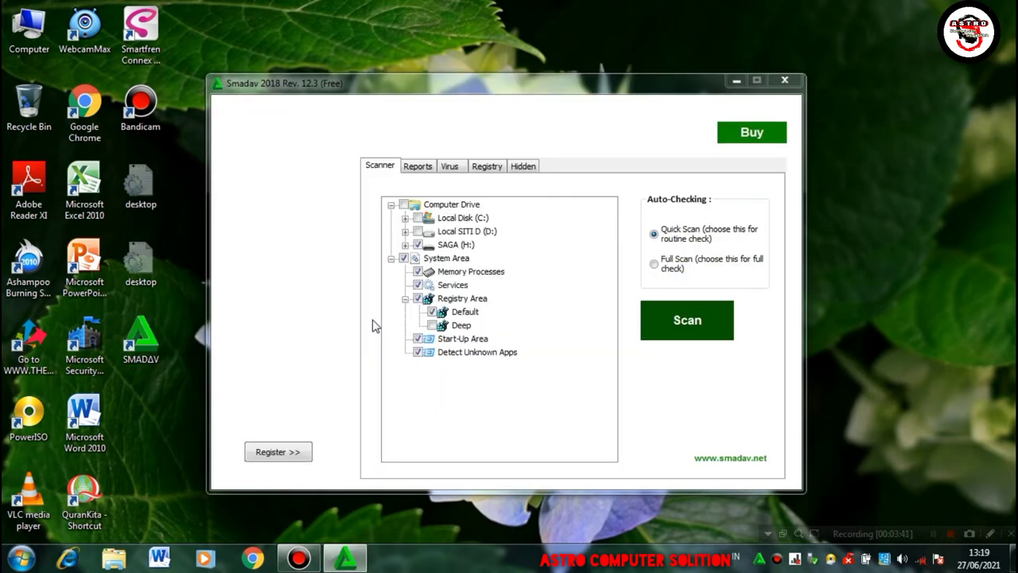
left_click(640, 351)
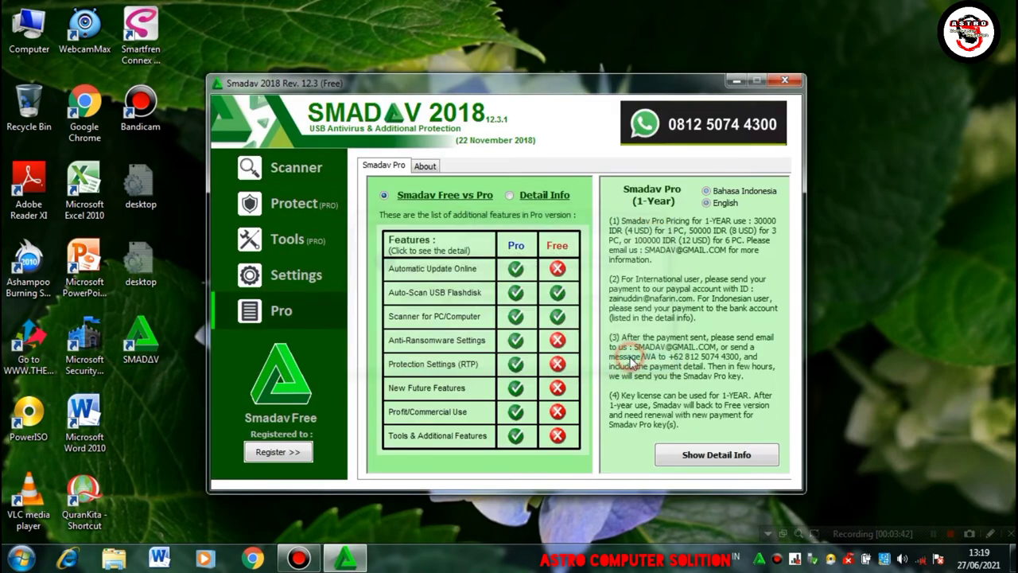
left_click(320, 175)
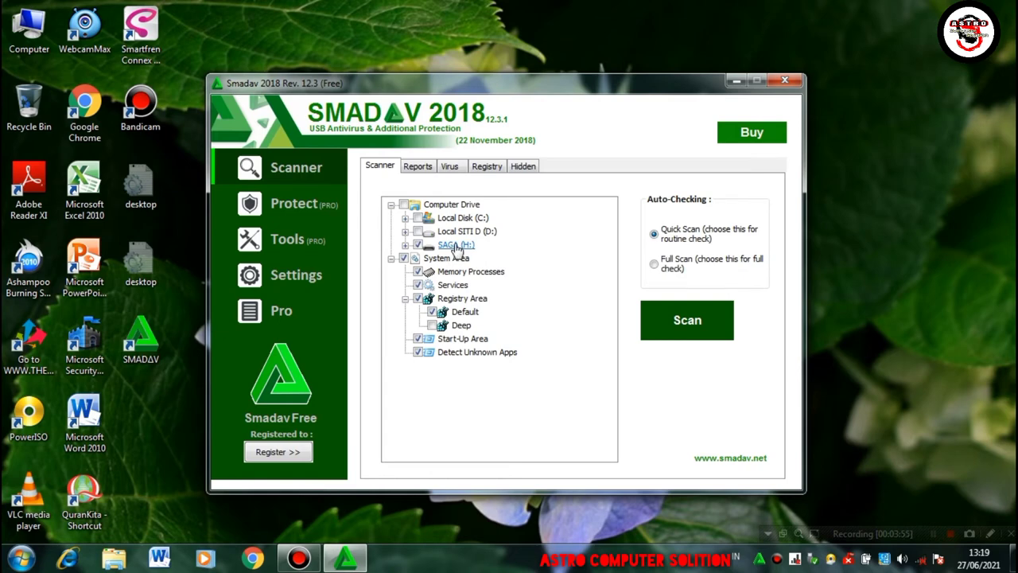
- Run a Quick Scan of SAGA (H:) and the entire System Area, including the Deep registry check
left_click(404, 259)
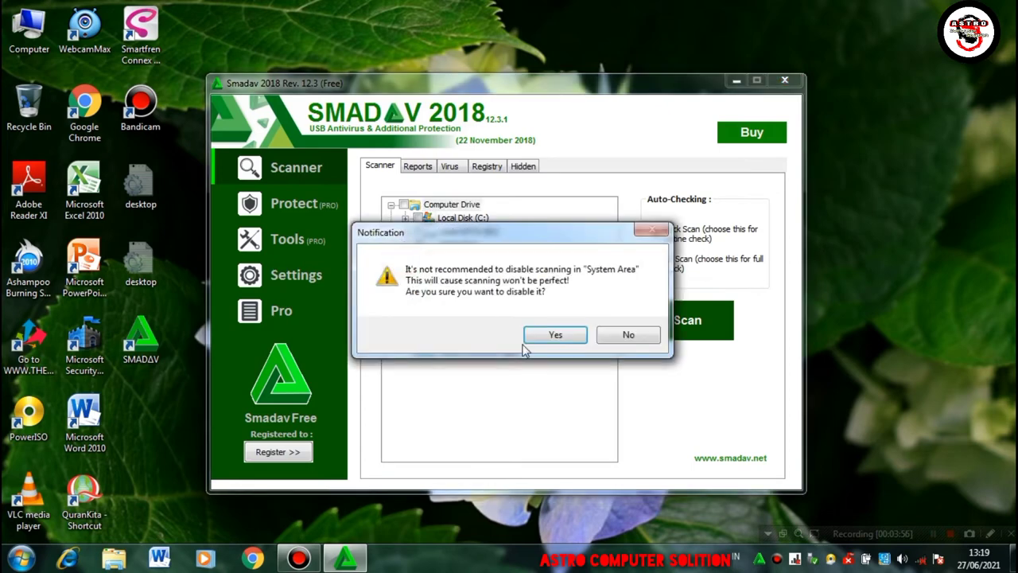
left_click(557, 335)
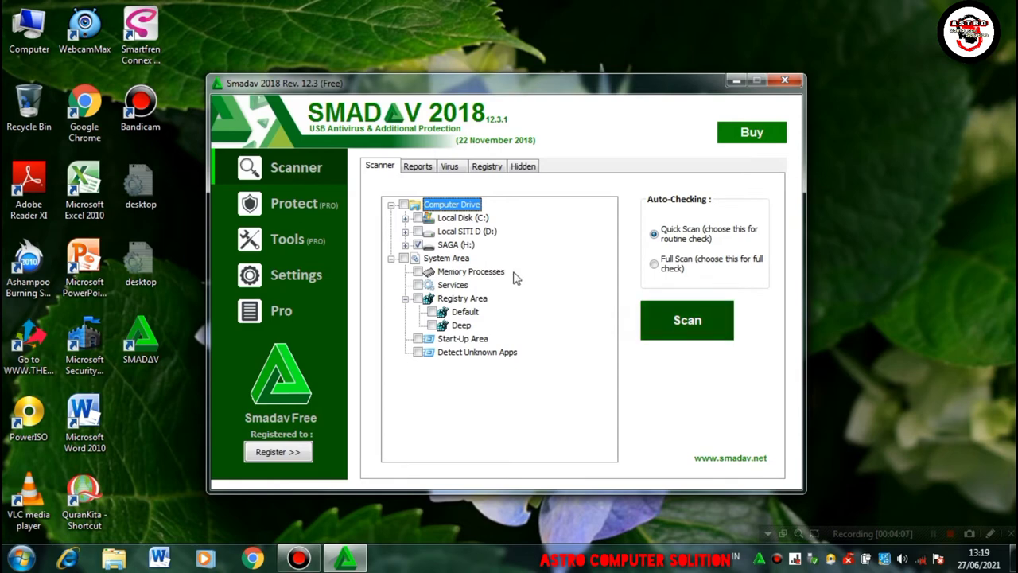
left_click(404, 258)
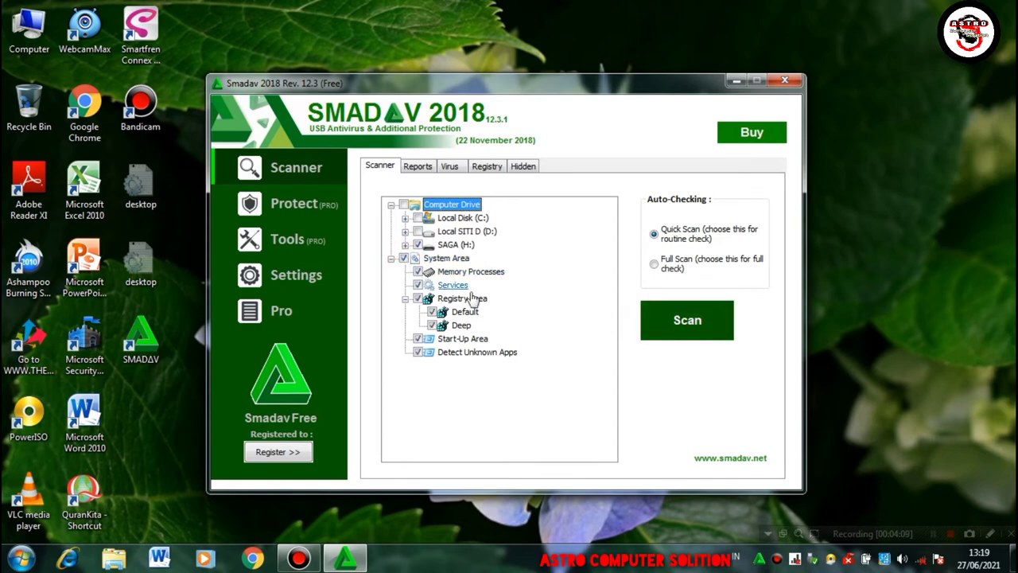
left_click(668, 322)
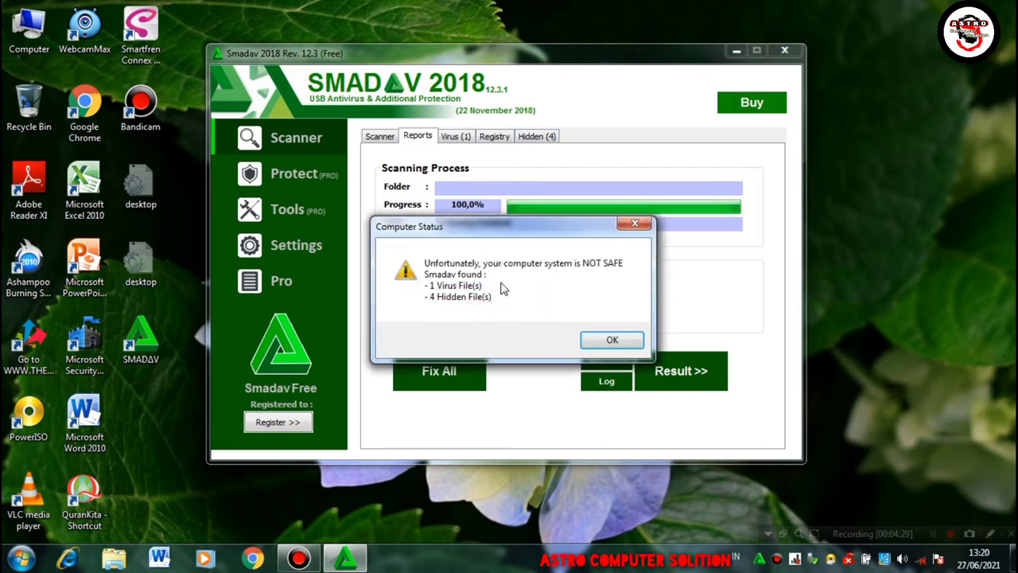
left_click(608, 340)
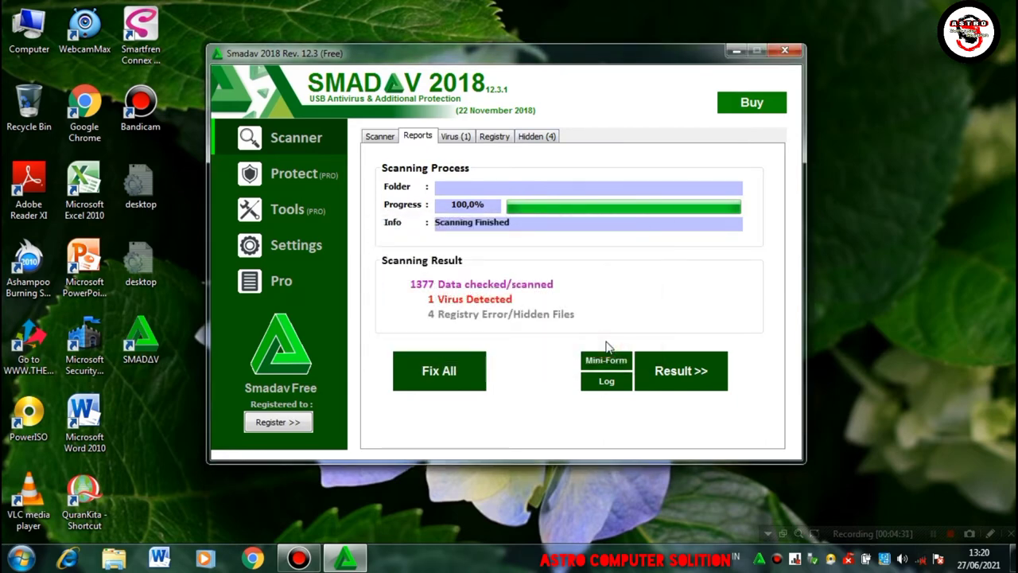
- Select every item in the scan's hidden files list, including the Smad-Lock folder, and unhide them all
left_click(544, 139)
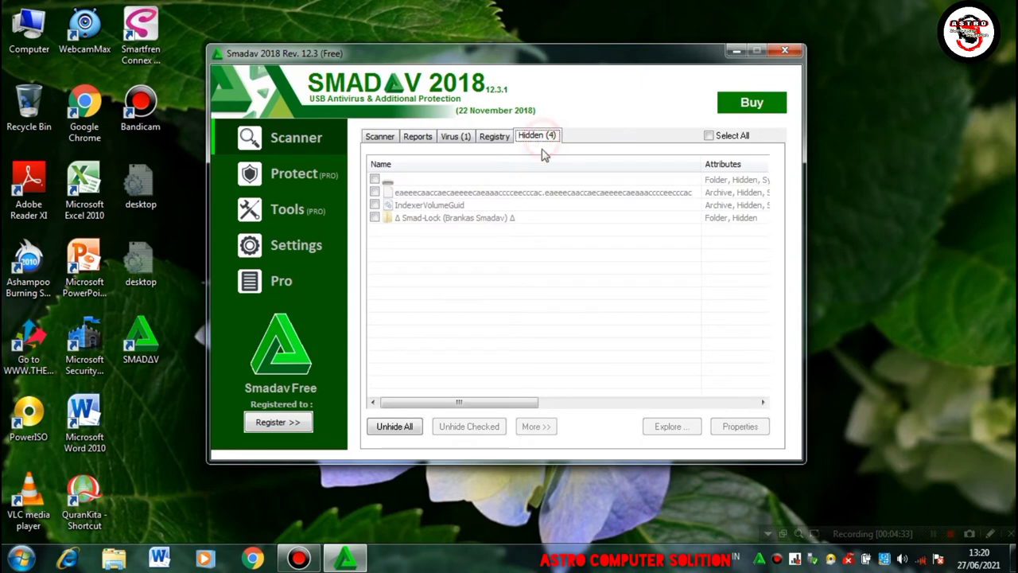
left_click(374, 179)
left_click(375, 192)
left_click(374, 205)
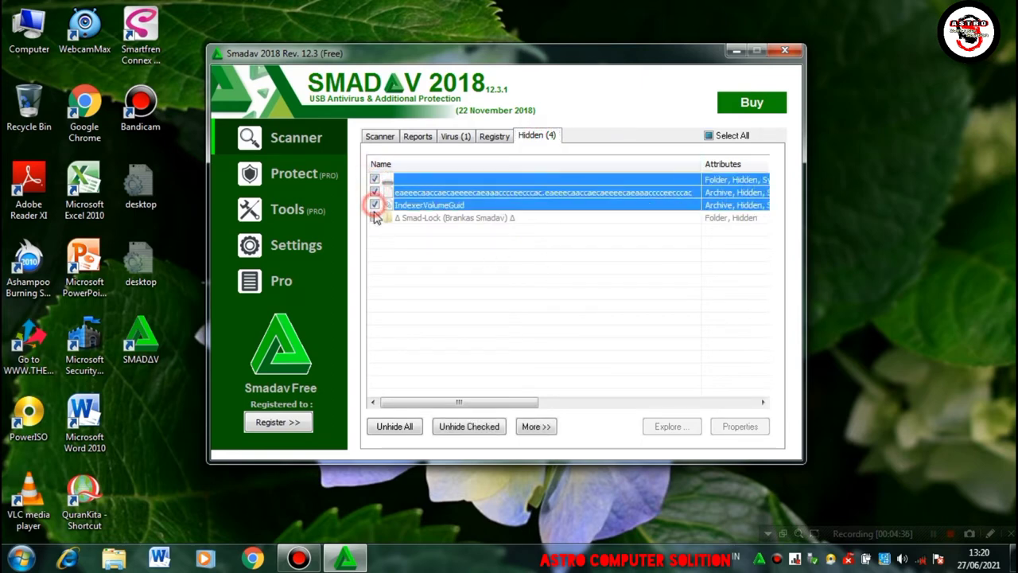
left_click(375, 217)
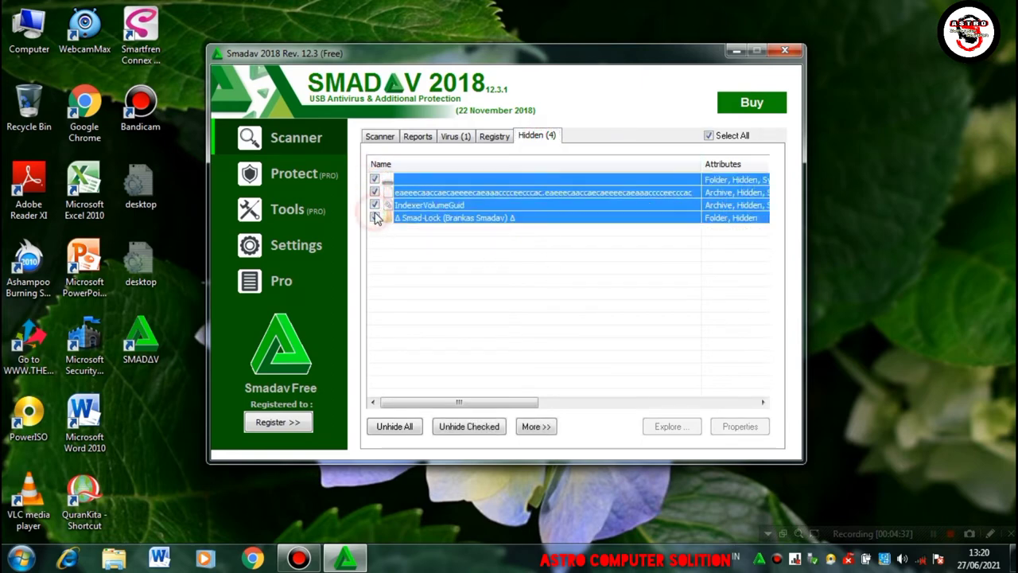
left_click(395, 427)
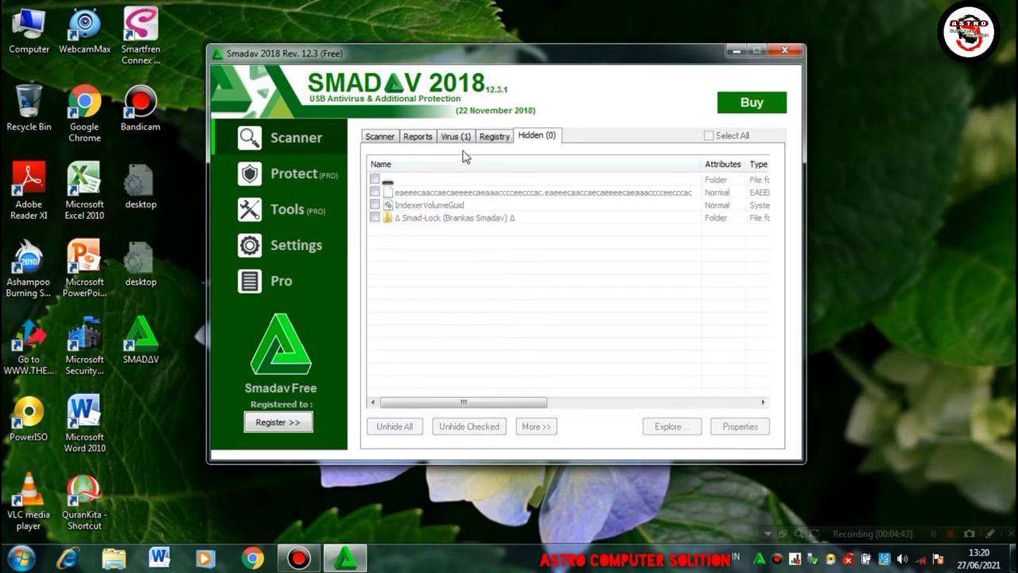
- Clean the detected Houdini.Shortcut virus at H:\SAGA (8GB).lnk and close Smadav
left_click(466, 140)
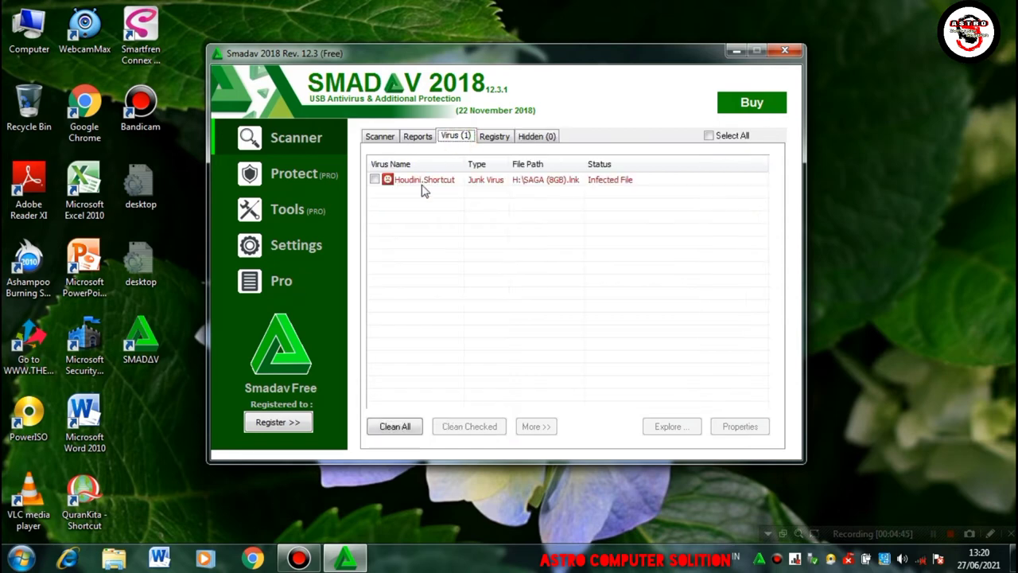
left_click(374, 181)
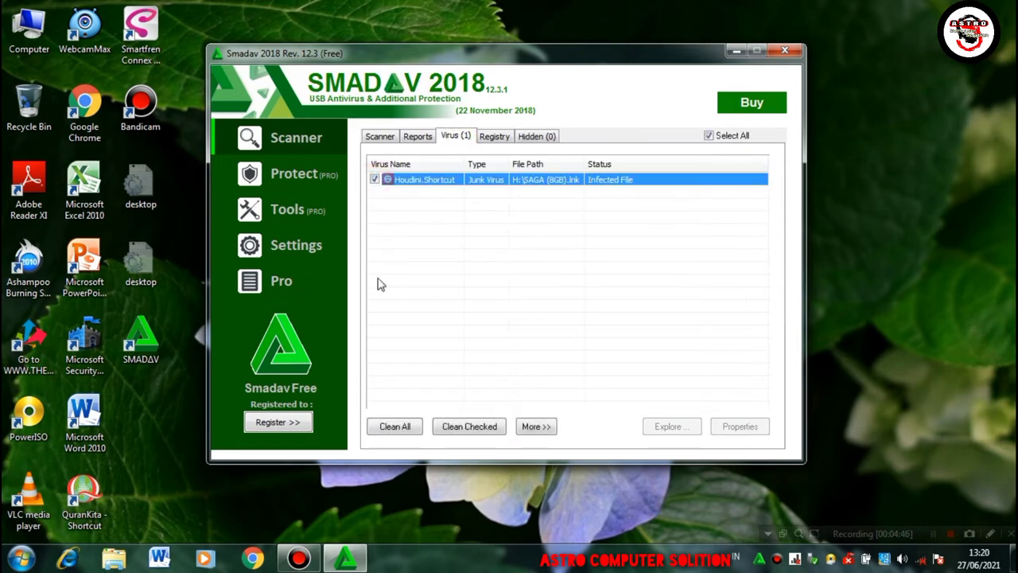
left_click(395, 427)
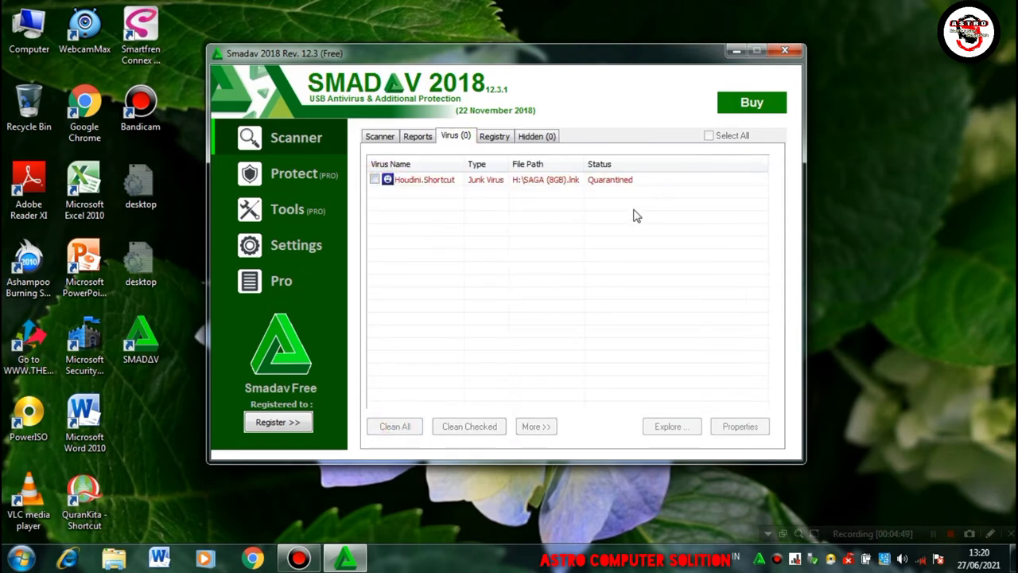
left_click(784, 51)
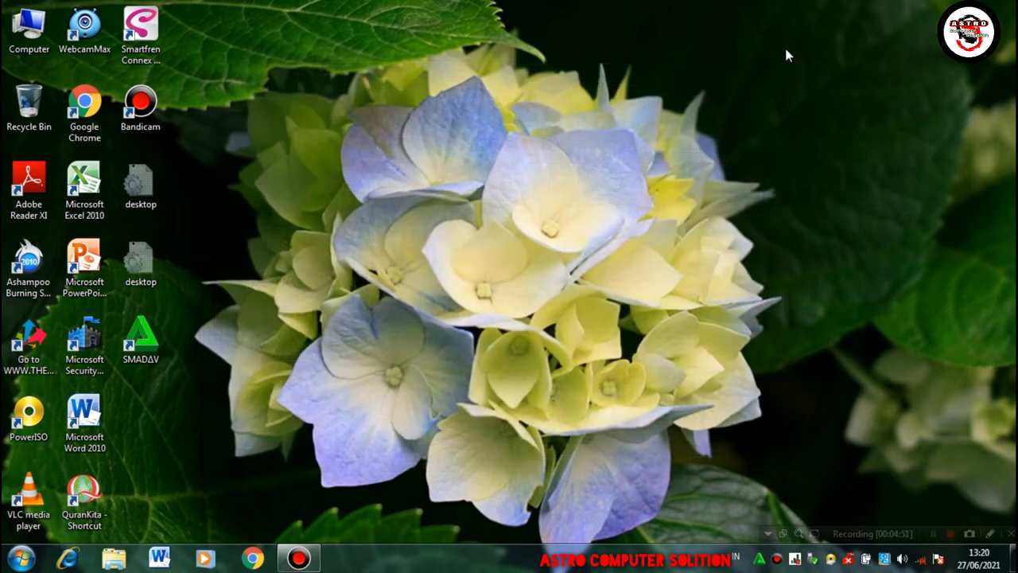
- Switch to Windows Explorer and open the unnamed folder on Removable Disk (H:)
left_click(116, 556)
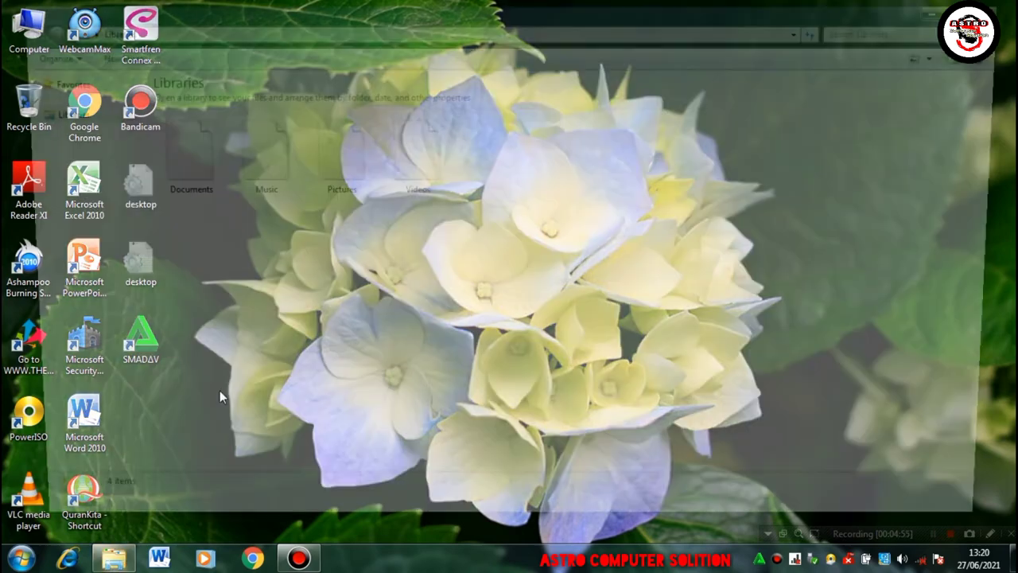
left_click(88, 254)
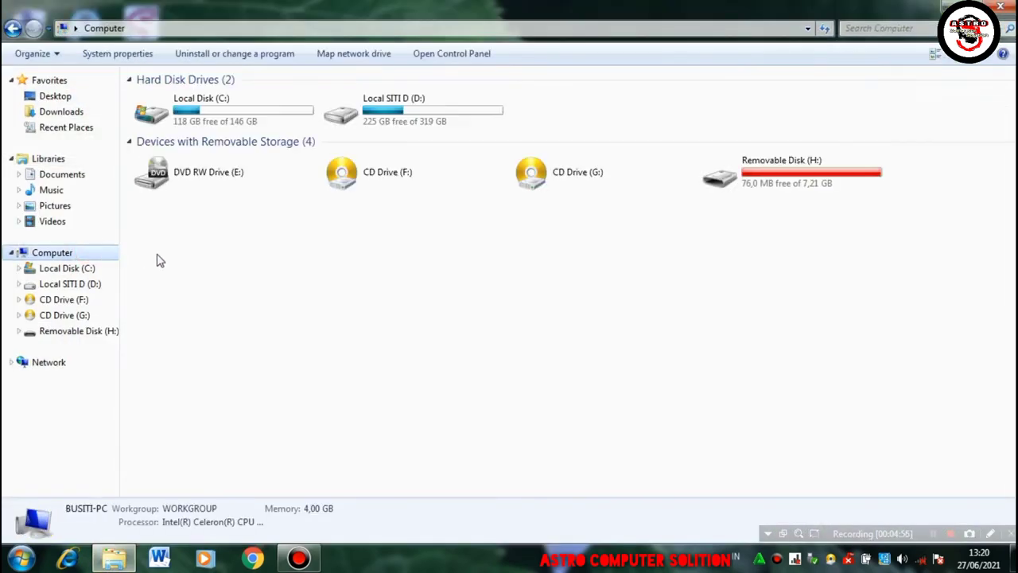
double_click(744, 177)
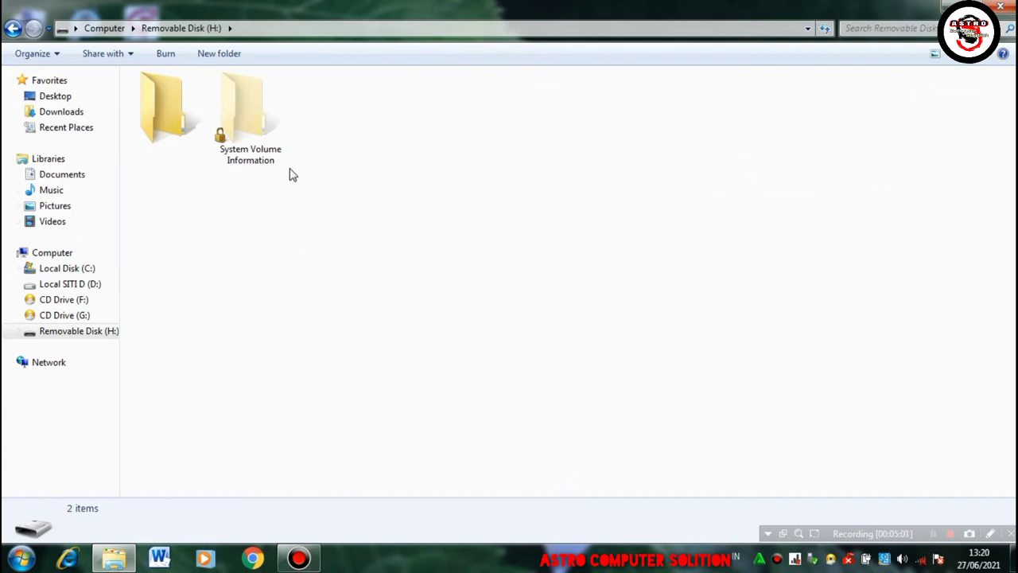
double_click(176, 118)
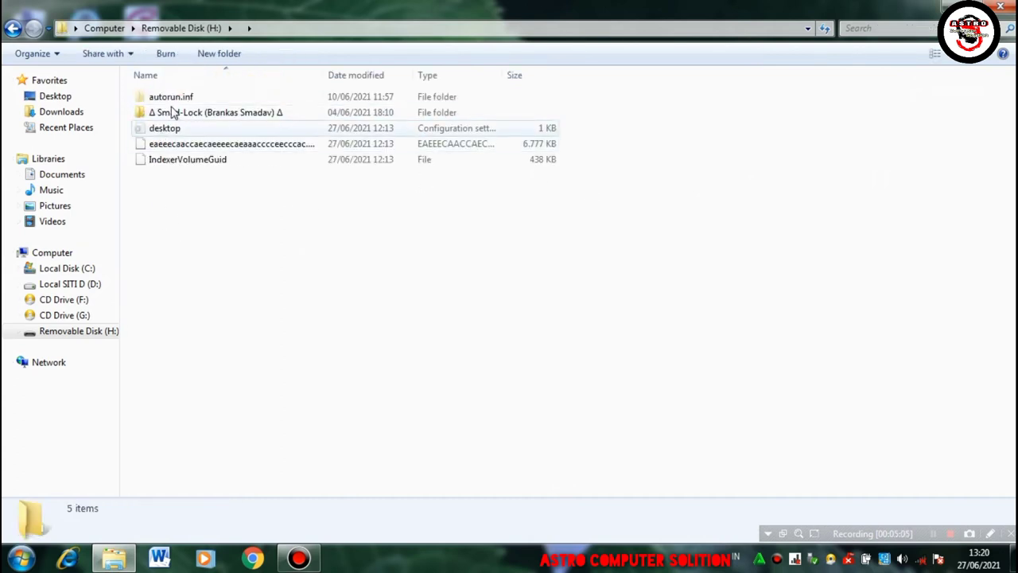
- Move the Smad-Lock (Brankas Smadav) folder from the unnamed folder to the Pictures library, expanding the transfer details
mouse_move(225, 116)
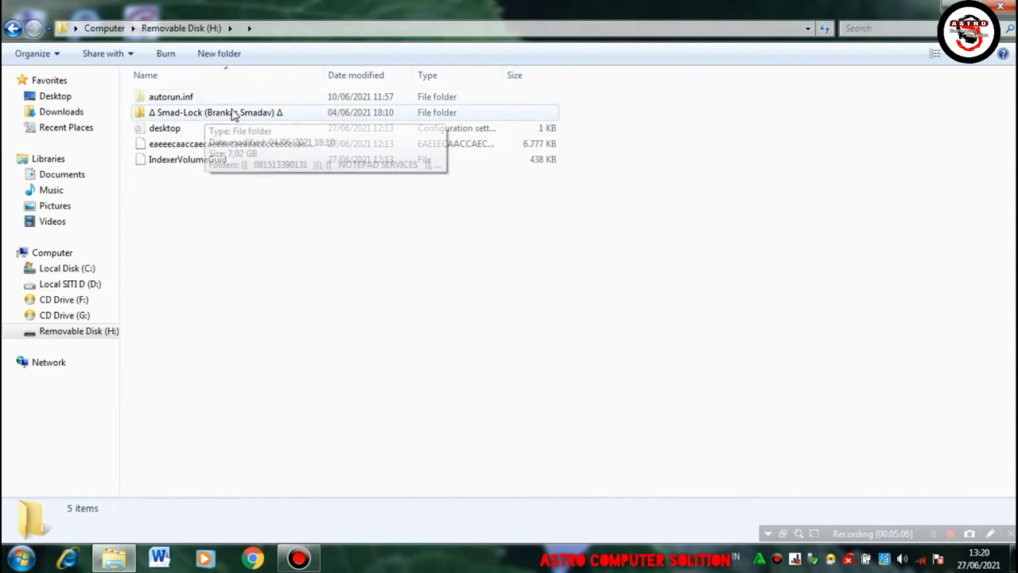
left_click(224, 118)
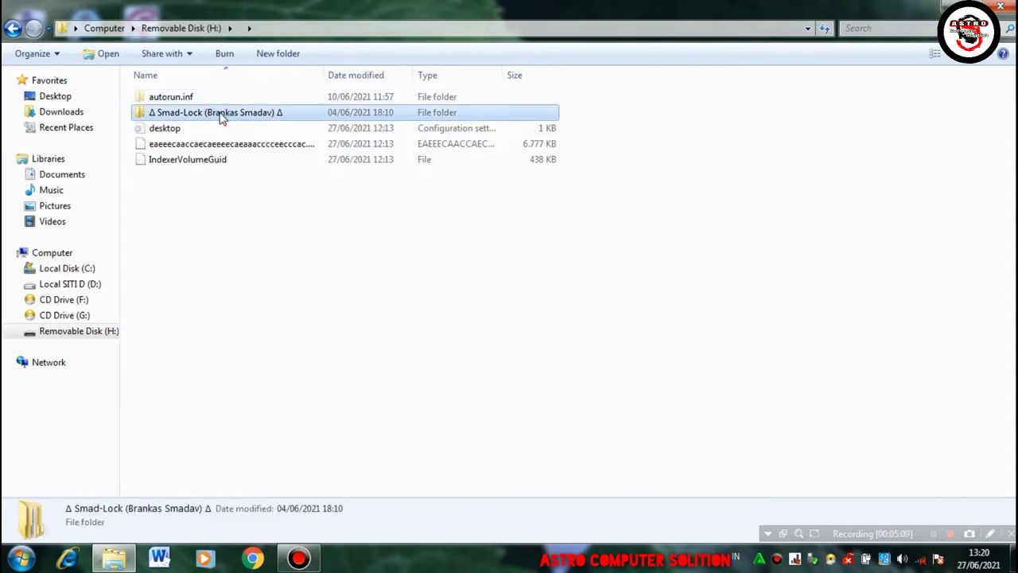
right_click(224, 116)
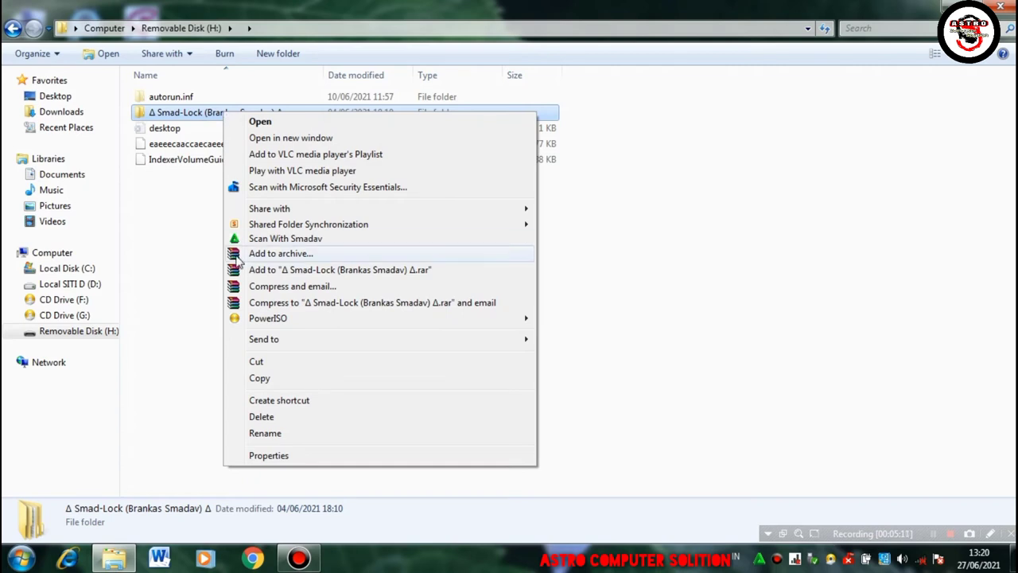
left_click(268, 366)
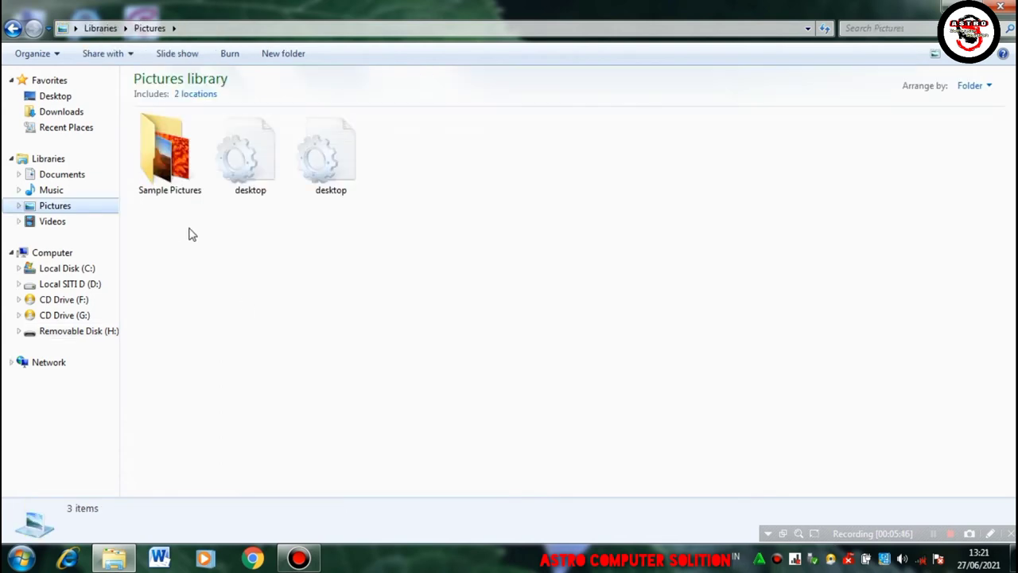
right_click(223, 295)
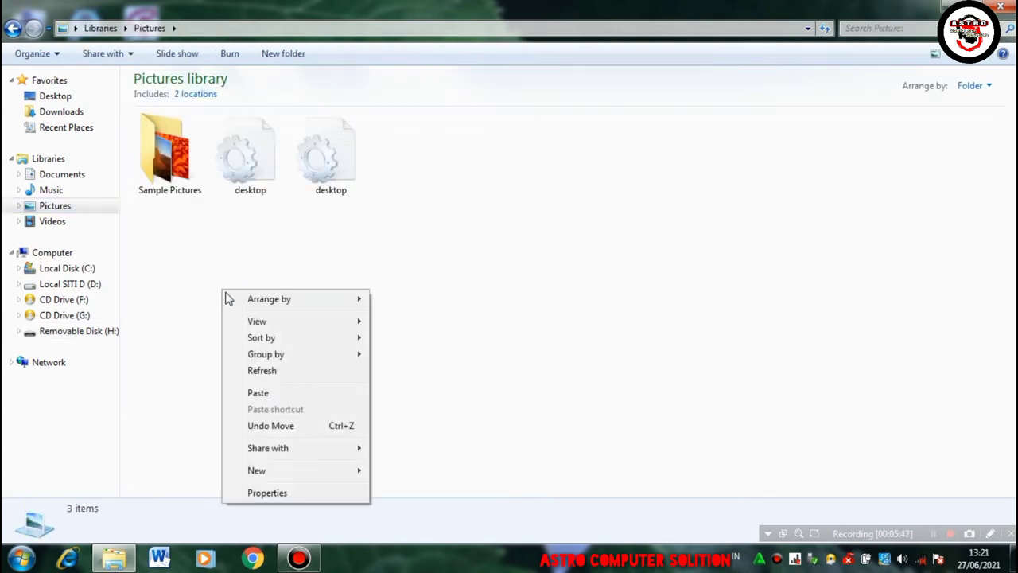
left_click(271, 394)
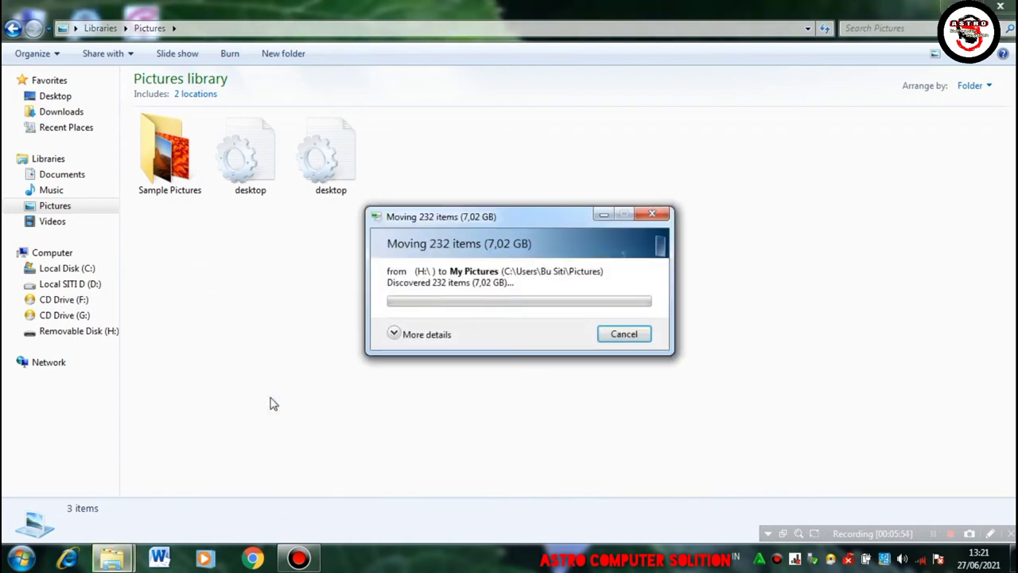
left_click(392, 334)
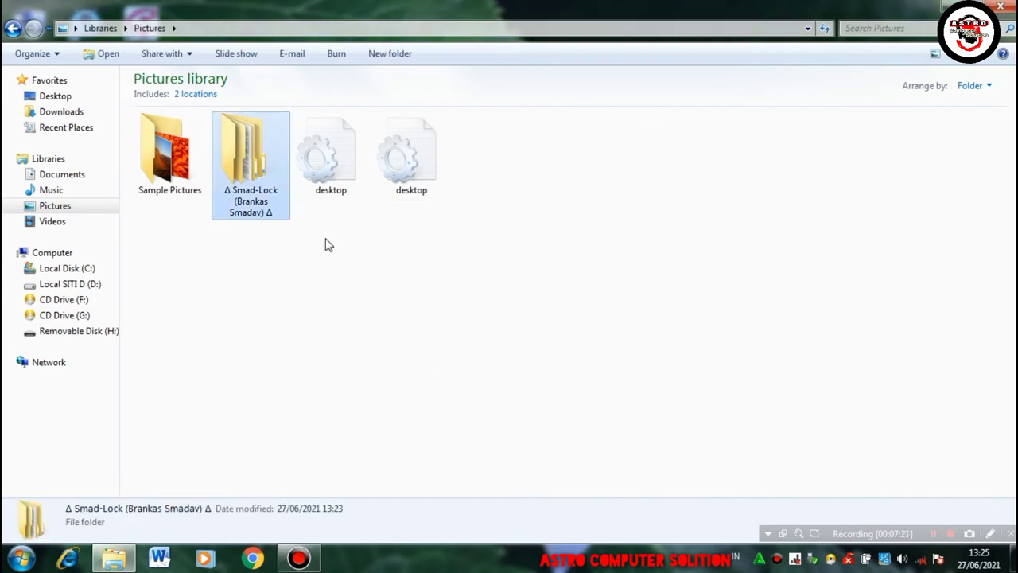
- Permanently delete the unnamed folder from Removable Disk (H:), applying the system file confirmation to all current items
left_click(78, 255)
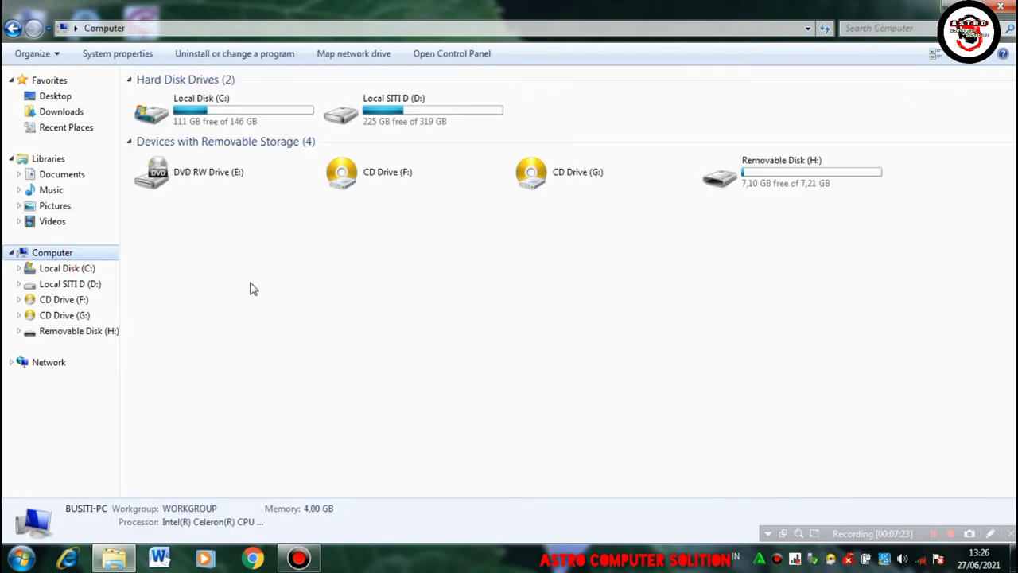
double_click(740, 178)
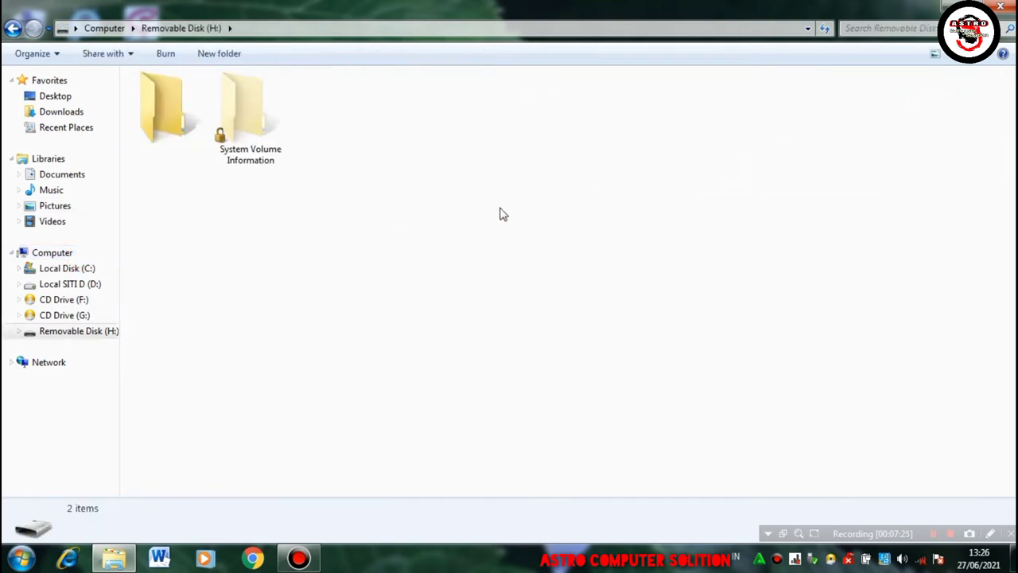
left_click(165, 108)
right_click(167, 127)
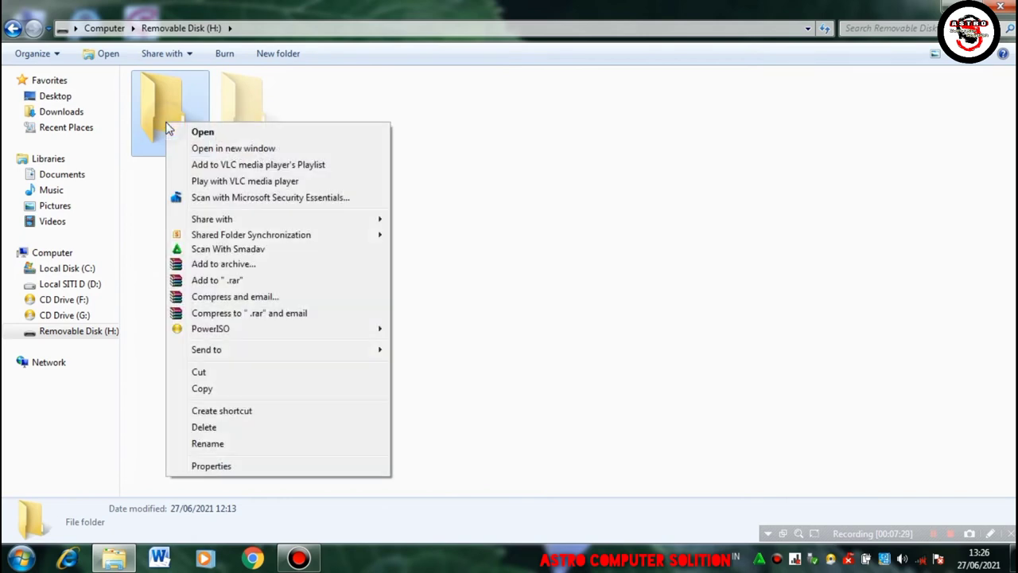
left_click(203, 427)
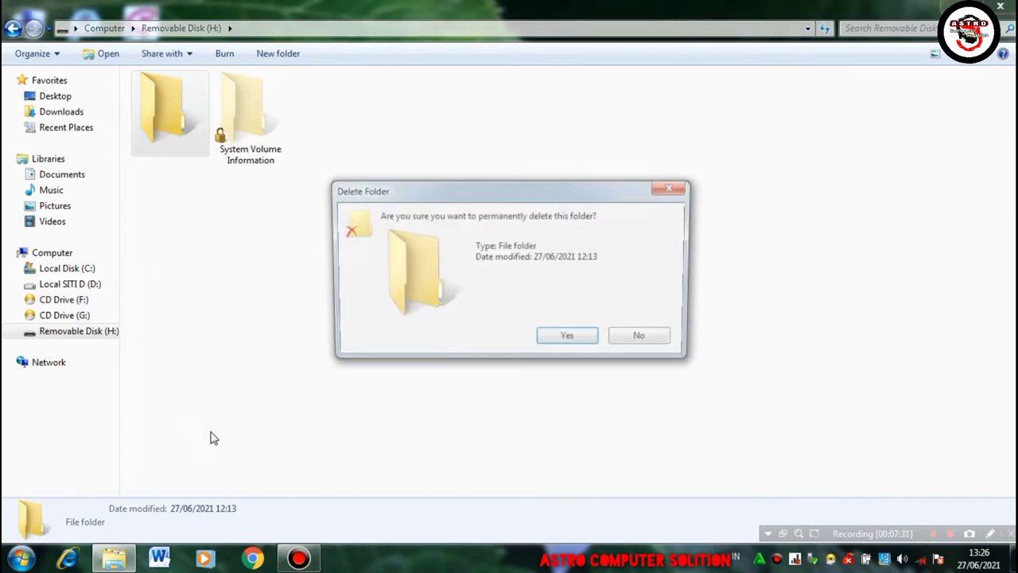
left_click(553, 342)
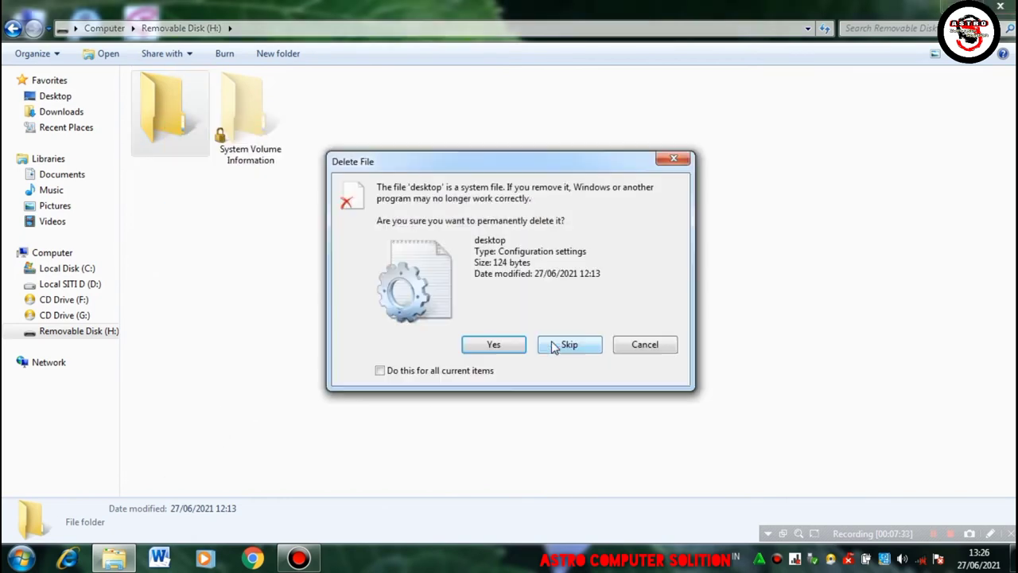
left_click(486, 370)
left_click(495, 349)
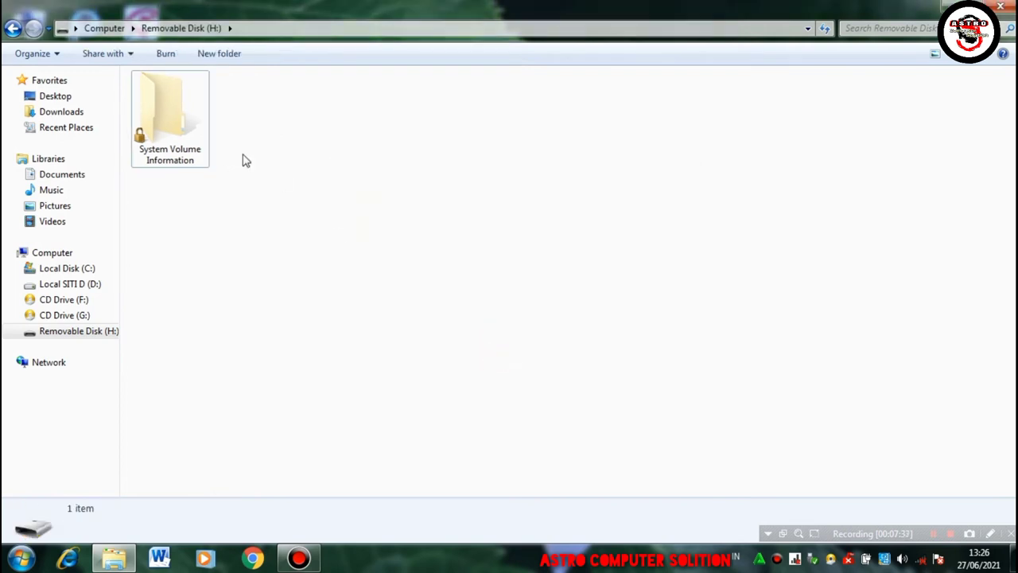
- Set the folder options to not show hidden files, folders or drives and to hide protected operating system files
left_click(33, 56)
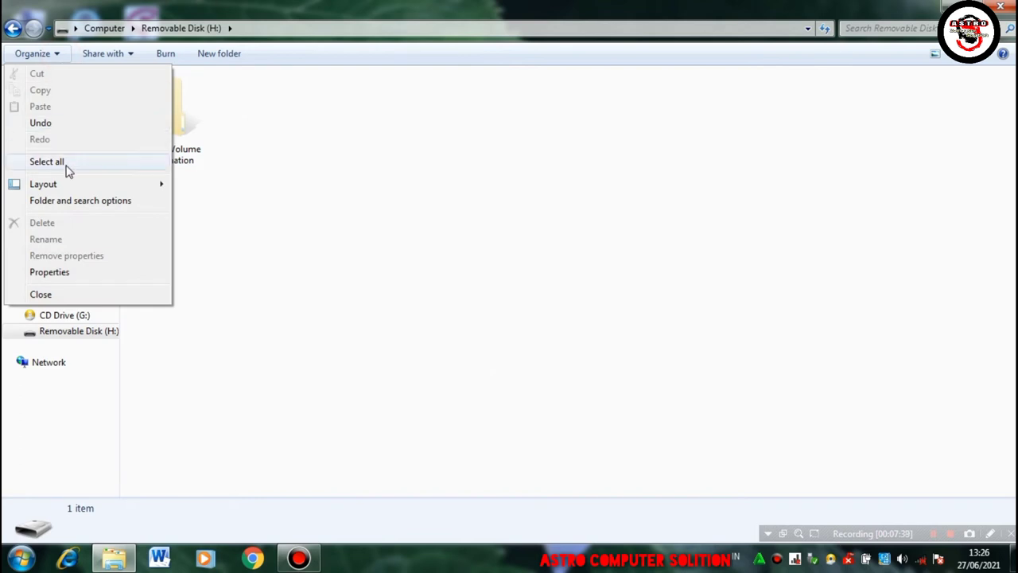
left_click(68, 201)
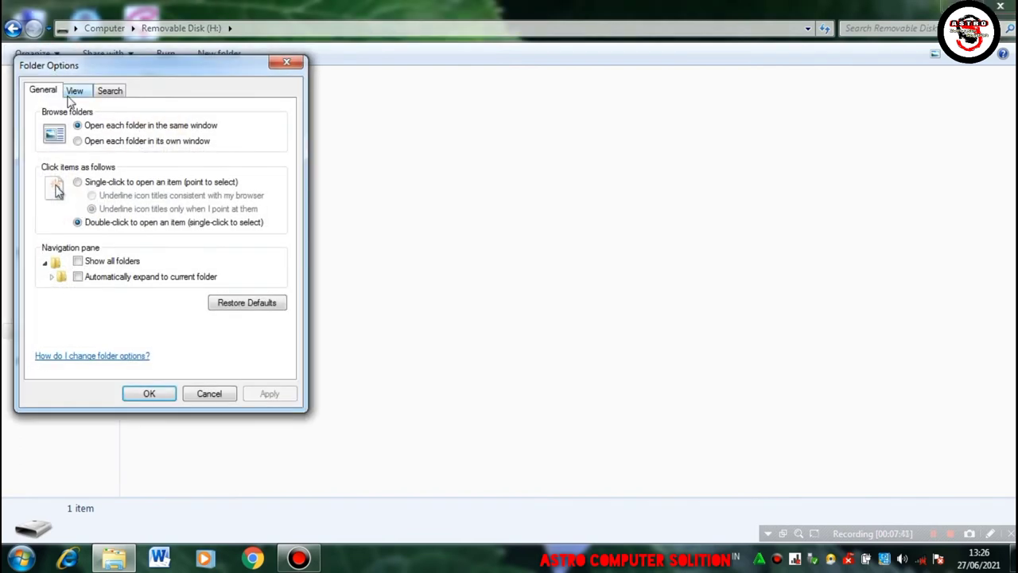
left_click(74, 91)
left_click(86, 288)
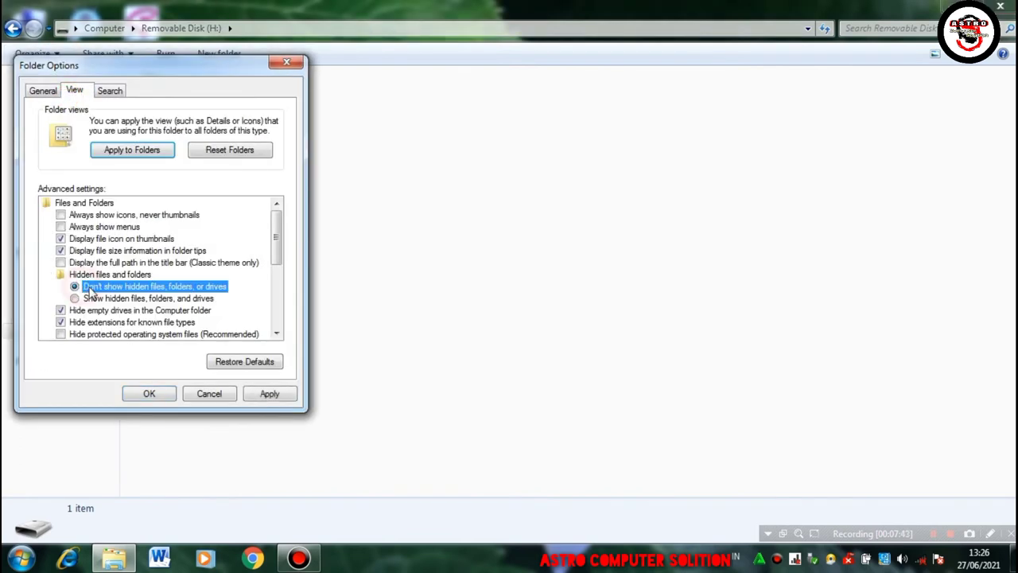
left_click(62, 335)
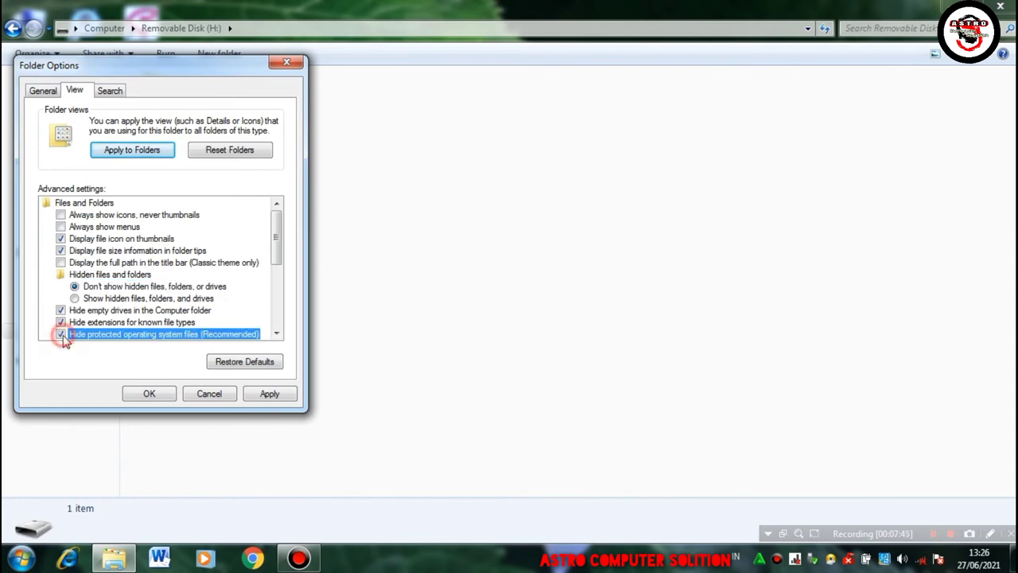
left_click(147, 394)
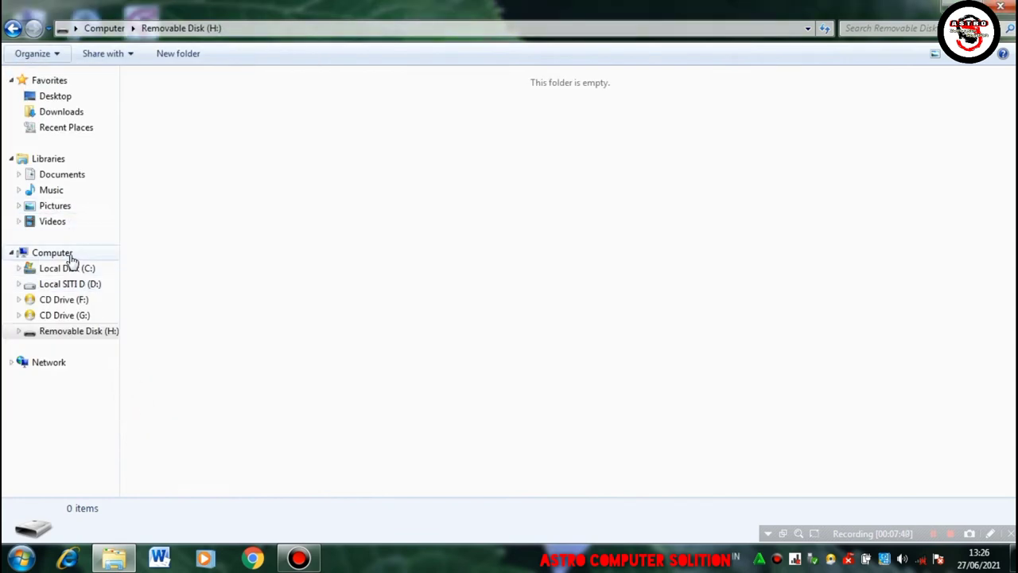
- Move the Smad-Lock (Brankas Smadav) folder from the Pictures library back to the root of Removable Disk (H:)
left_click(57, 206)
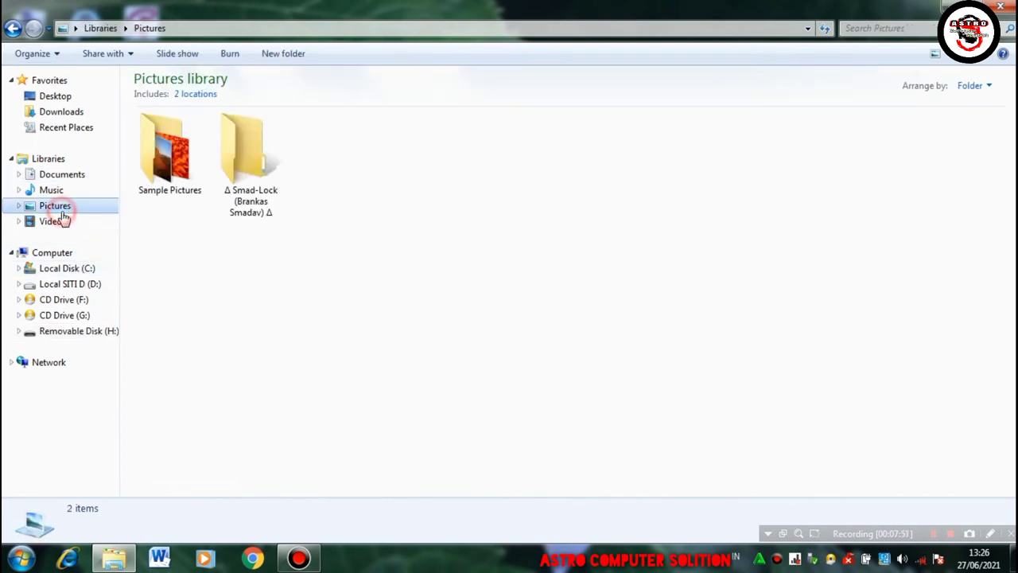
left_click(238, 179)
right_click(238, 180)
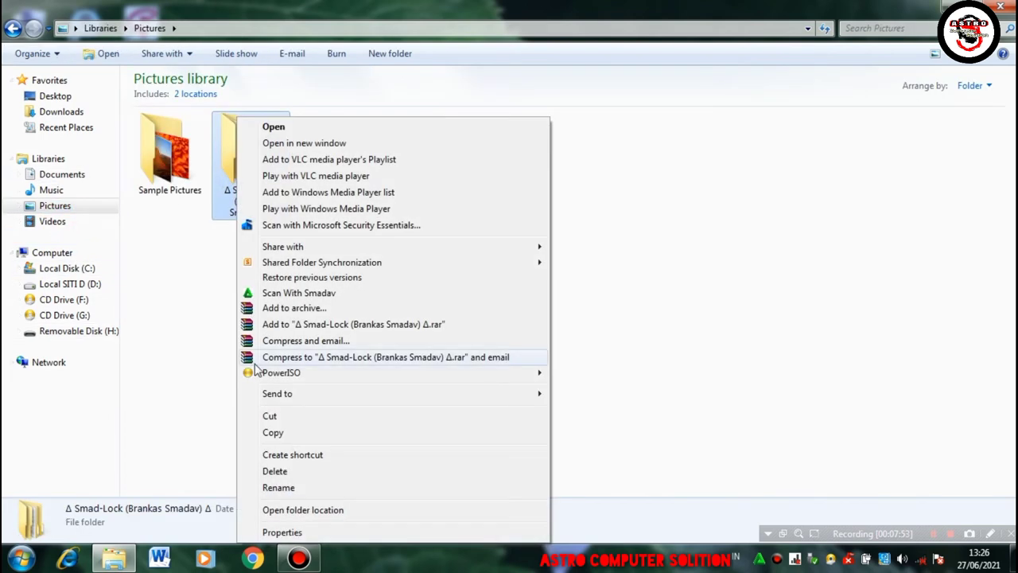
left_click(270, 416)
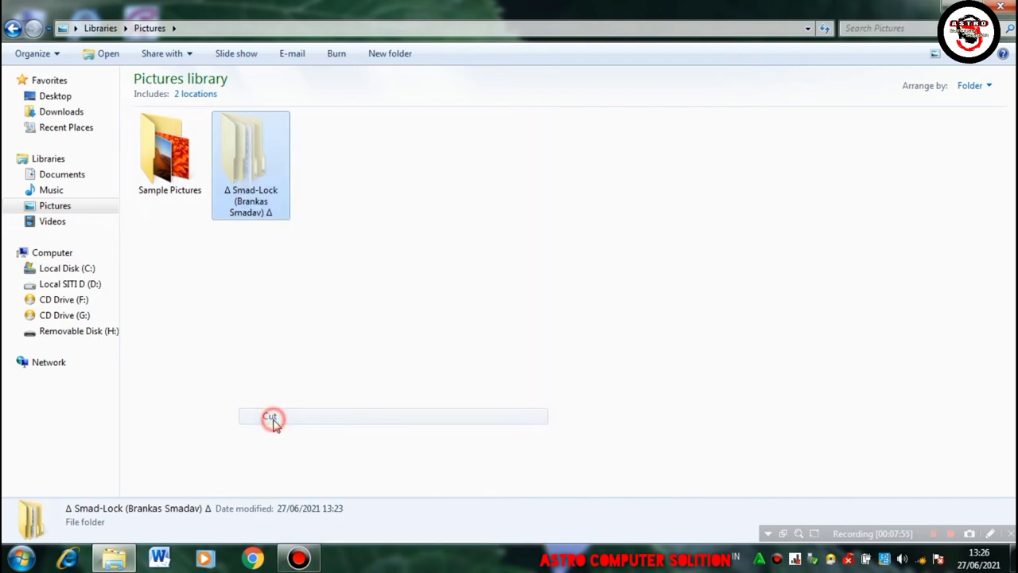
left_click(101, 332)
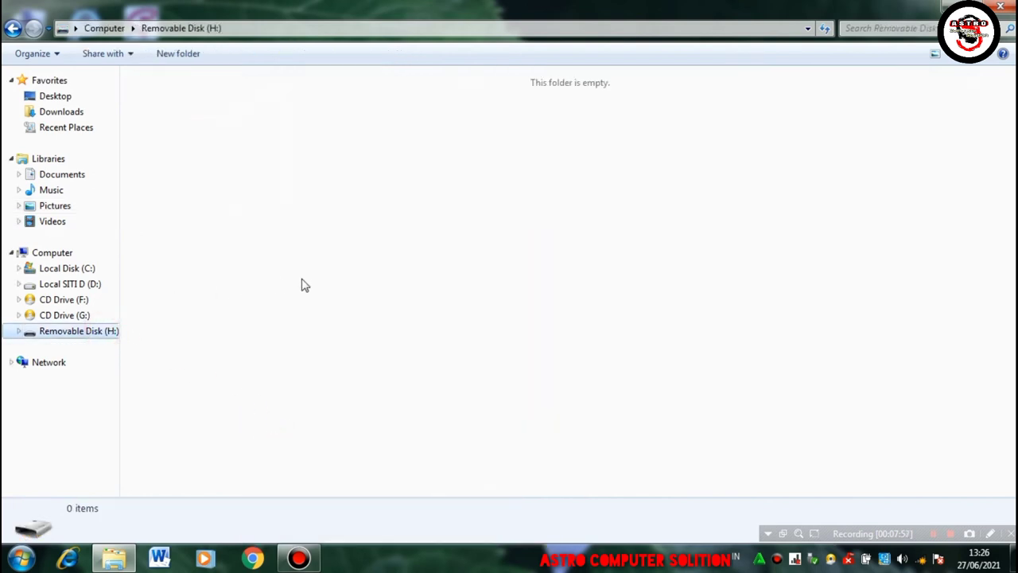
right_click(329, 286)
left_click(364, 389)
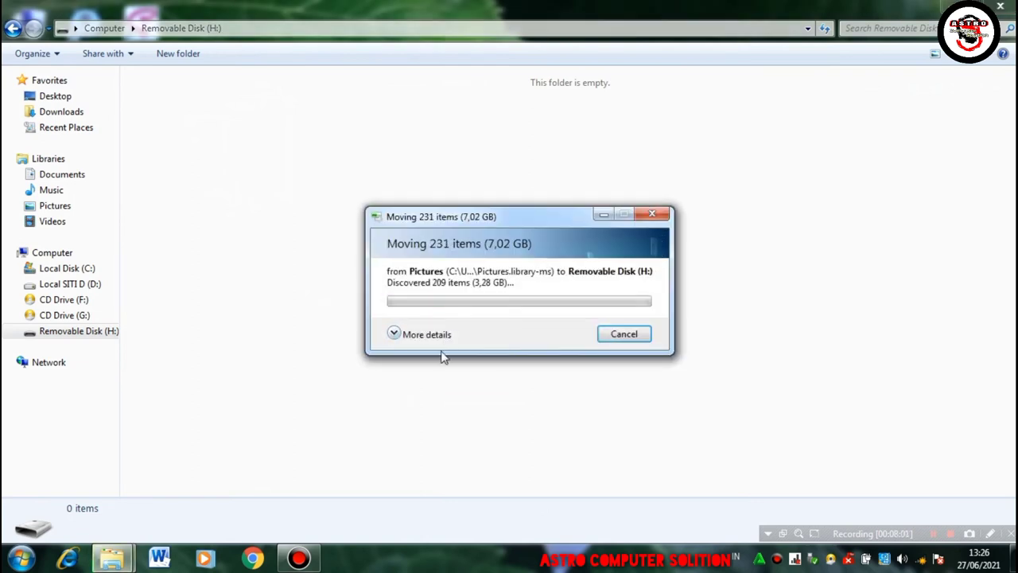
- Expand the details of the transfer to Removable Disk (H:), and reopen the drive's Smad-Lock (Brankas Smadav) folder from Computer
left_click(395, 334)
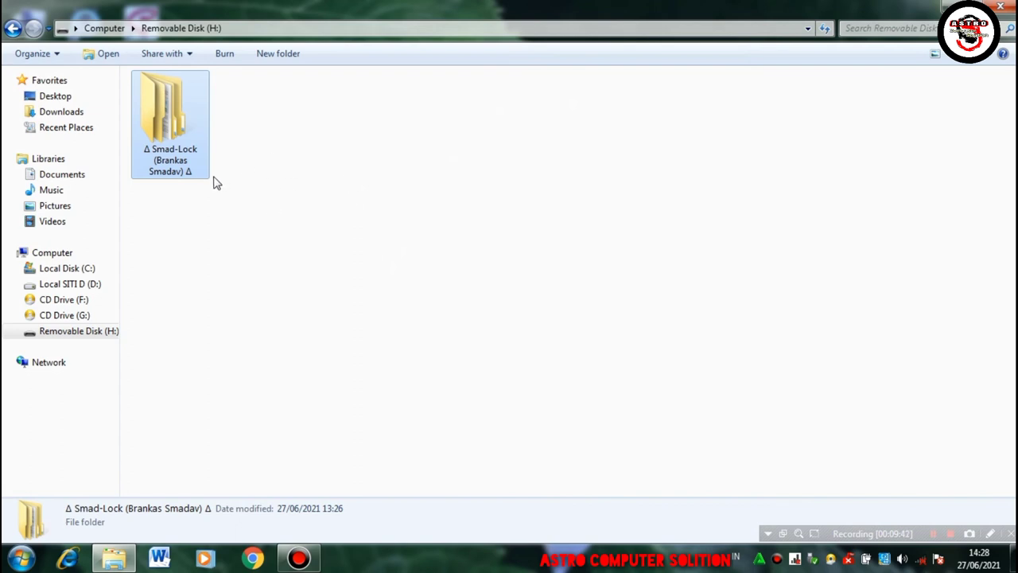
left_click(75, 254)
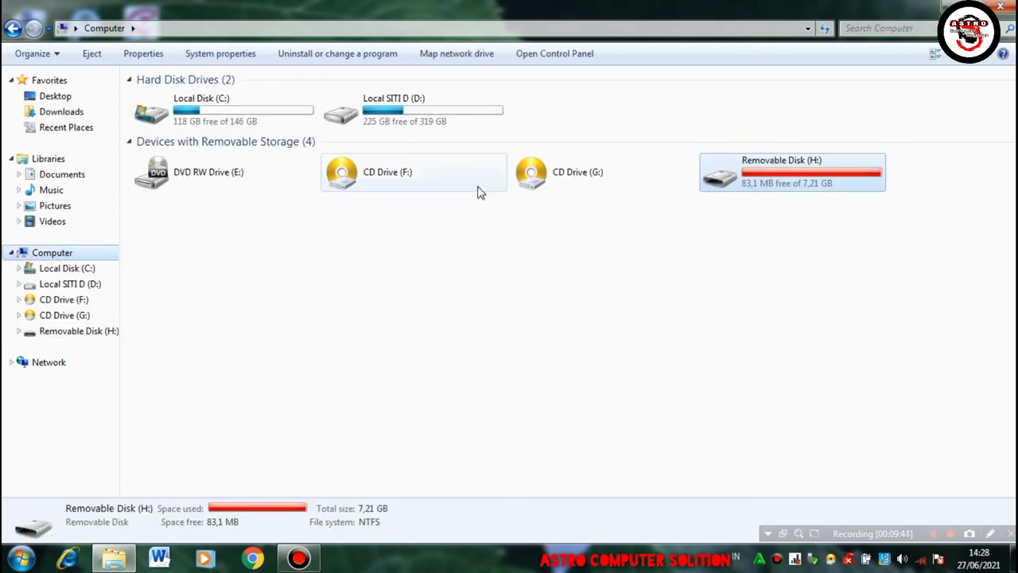
double_click(750, 167)
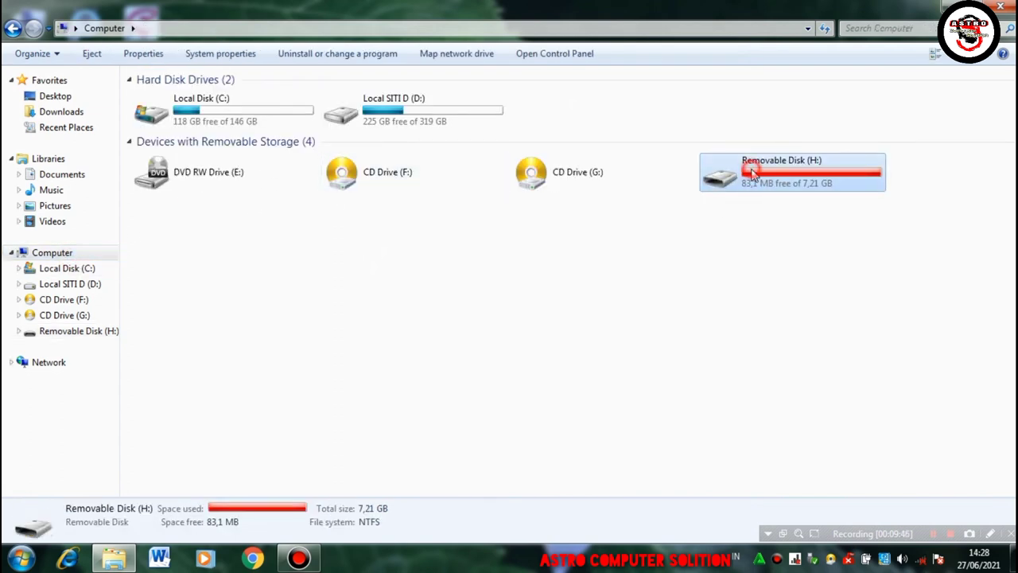
double_click(193, 136)
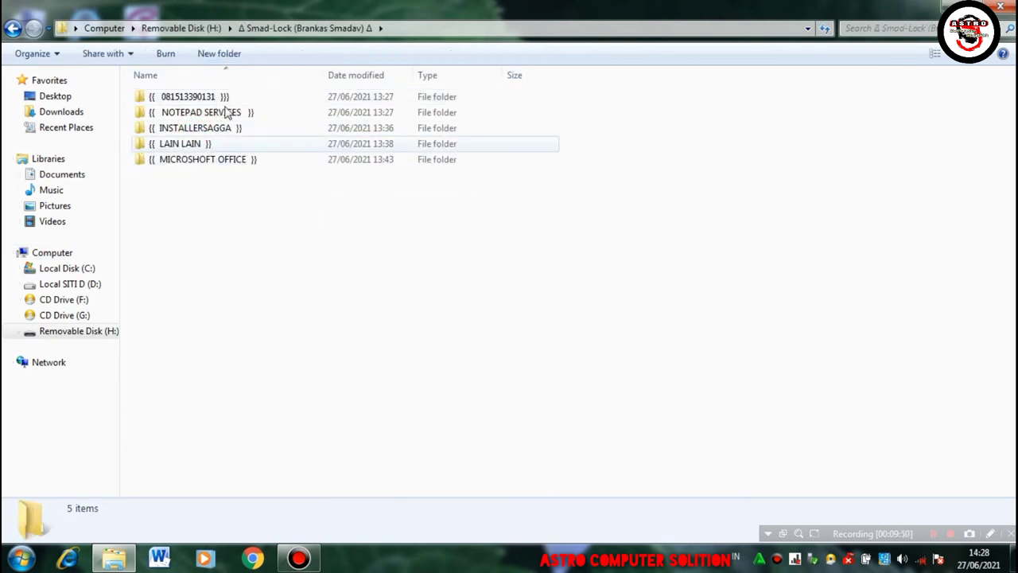
- Examine the contents of the MICROSHOFT OFFICE, LAIN LAIN and INSTALLERSAGGA folders inside the Smad-Lock folder
left_click(253, 162)
double_click(254, 160)
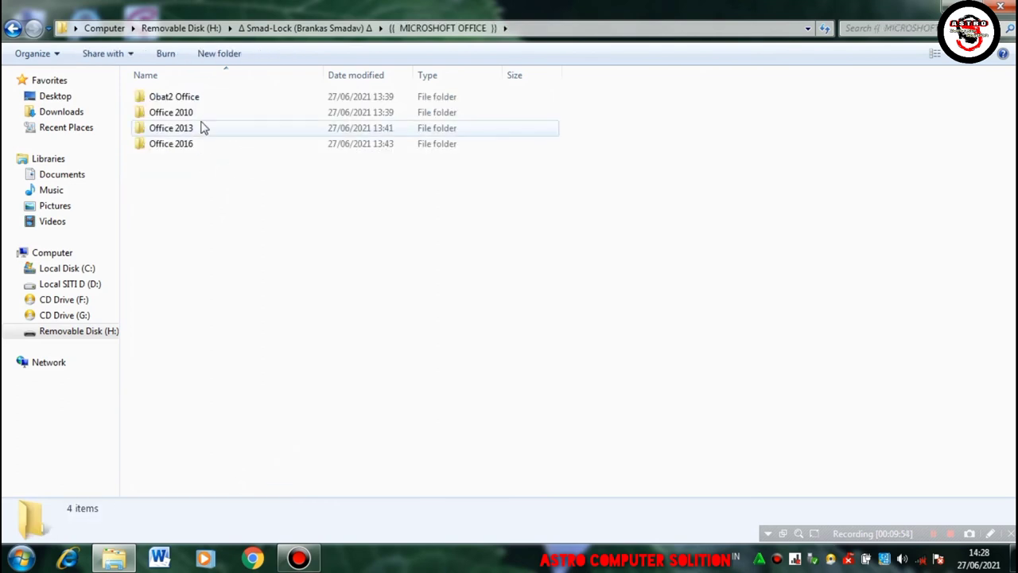
left_click(14, 30)
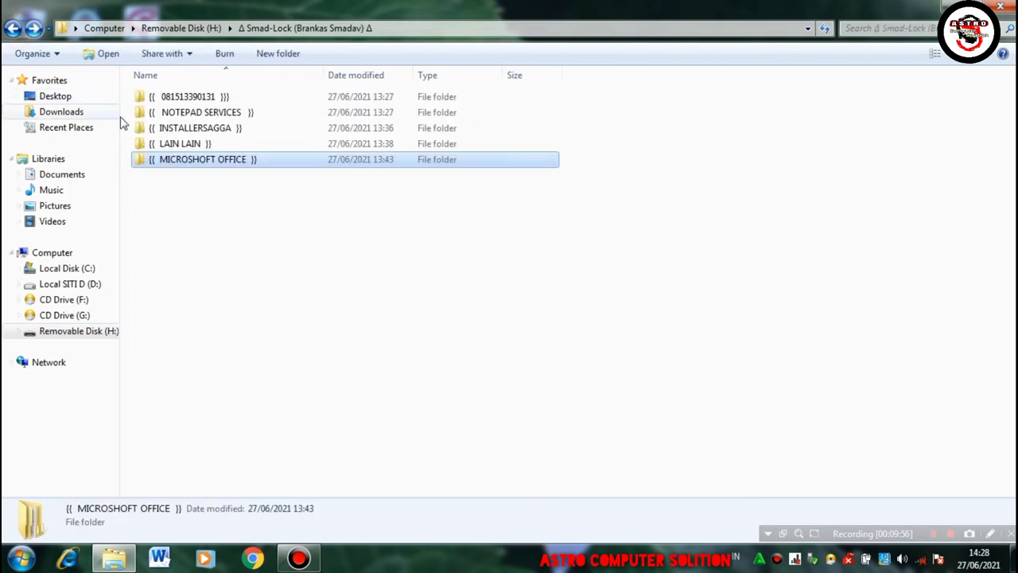
double_click(161, 141)
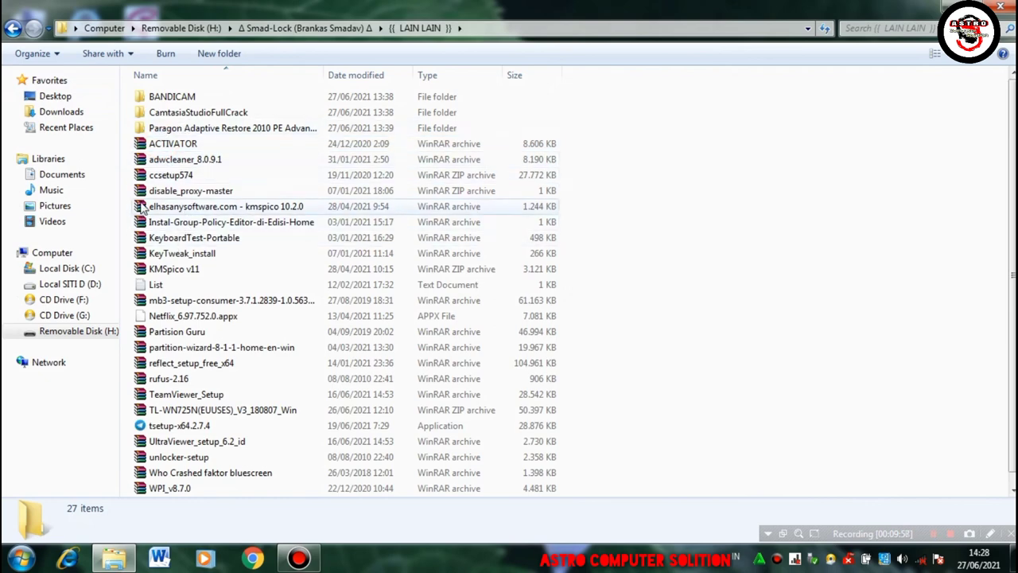
left_click(14, 30)
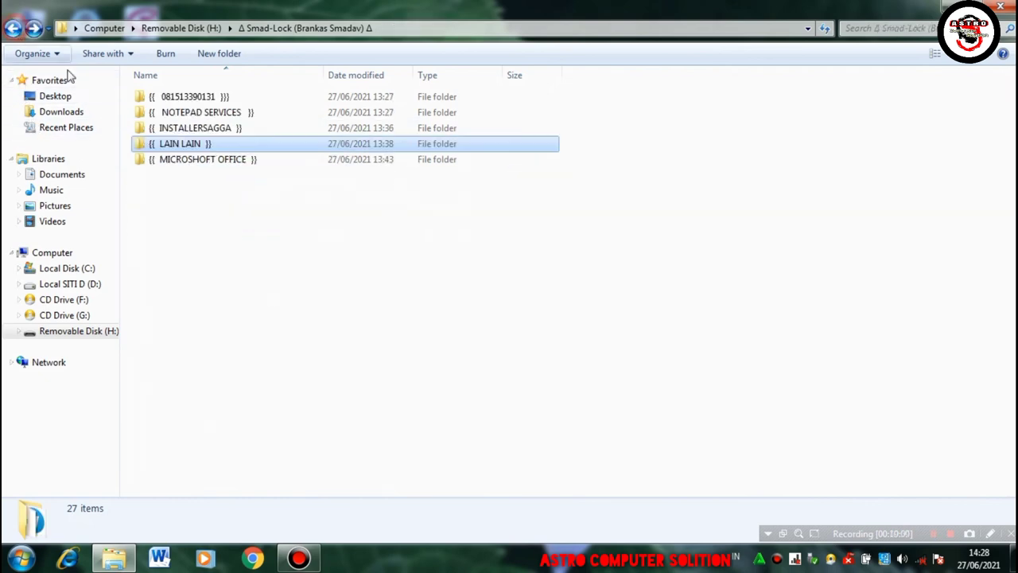
double_click(172, 131)
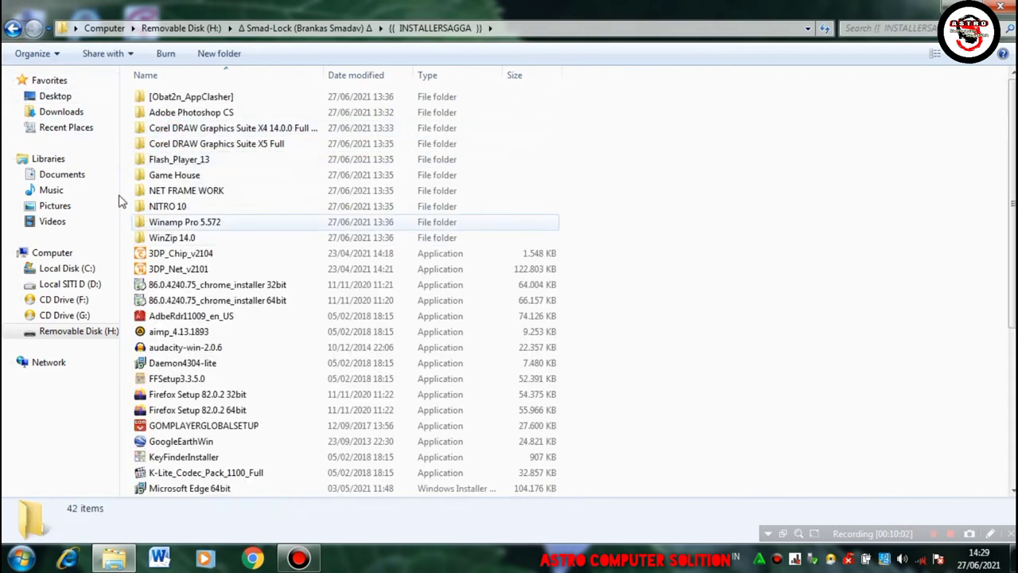
left_click(13, 29)
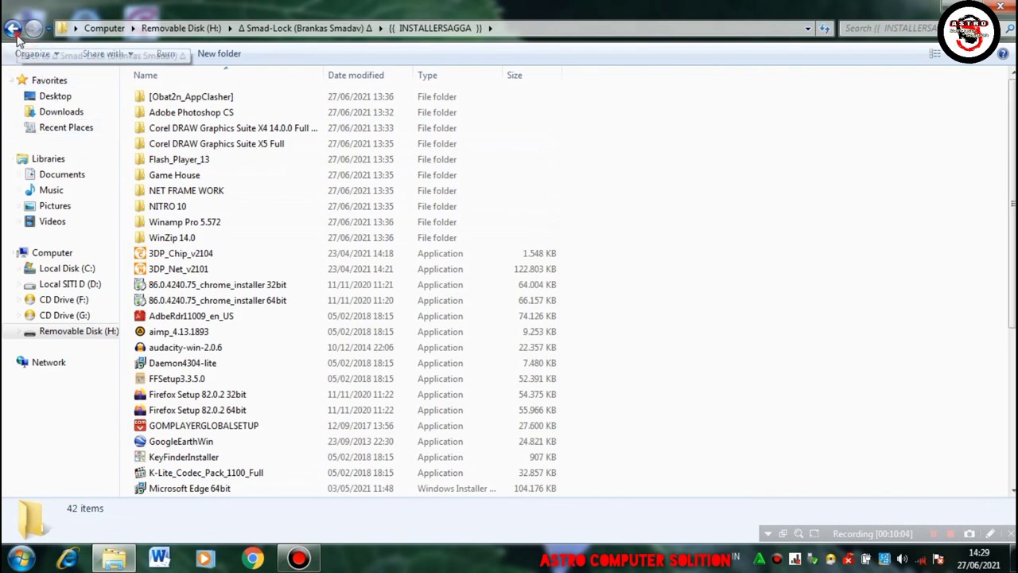
- Return to Computer and eject Removable Disk (H:)
left_click(53, 253)
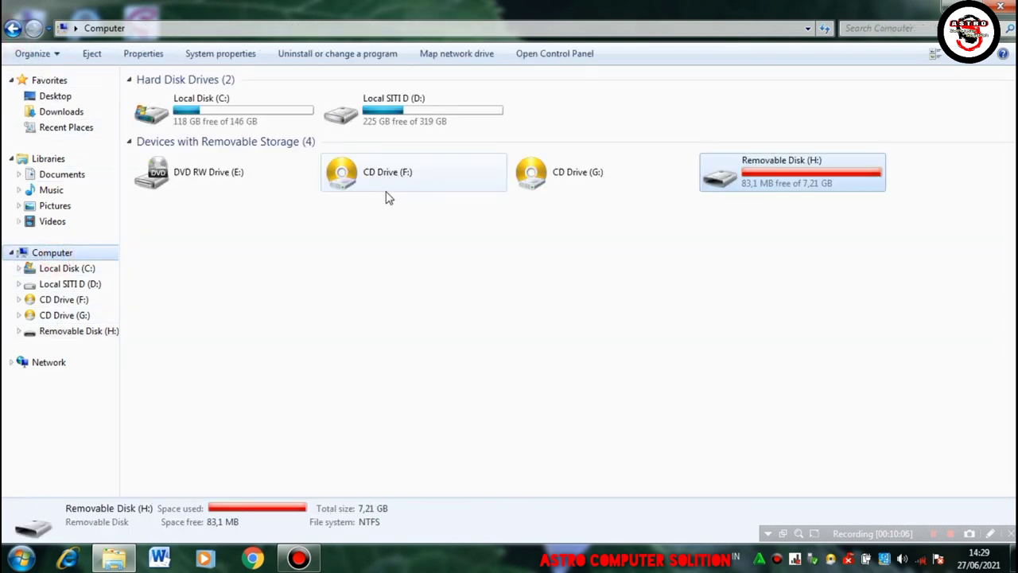
right_click(761, 171)
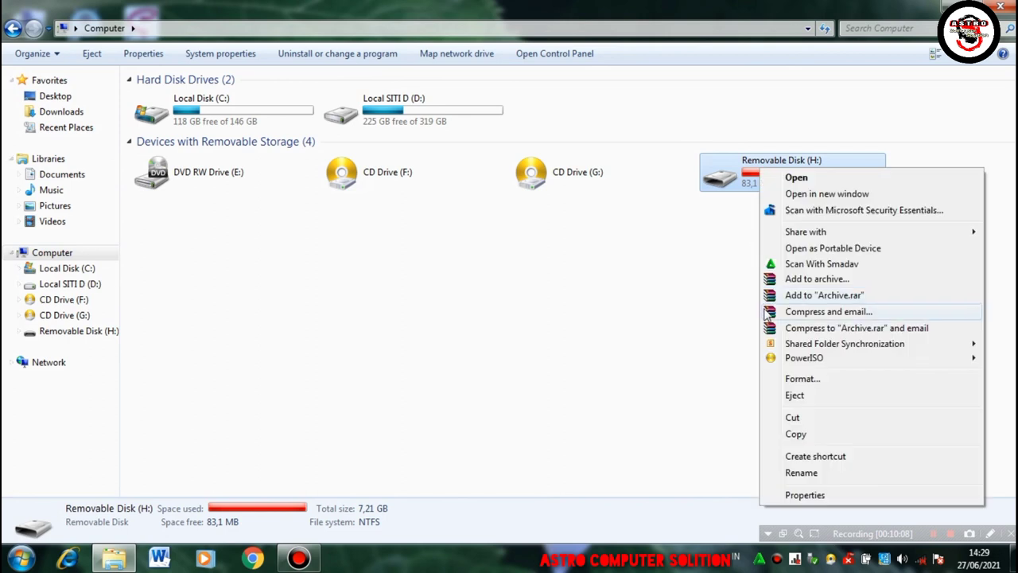
left_click(794, 395)
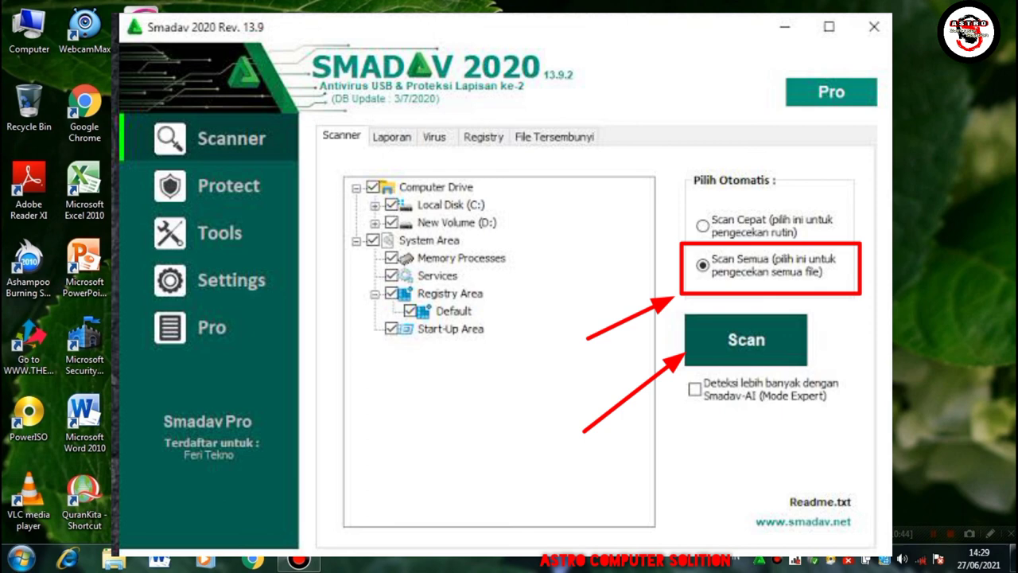
key("alt+F4")
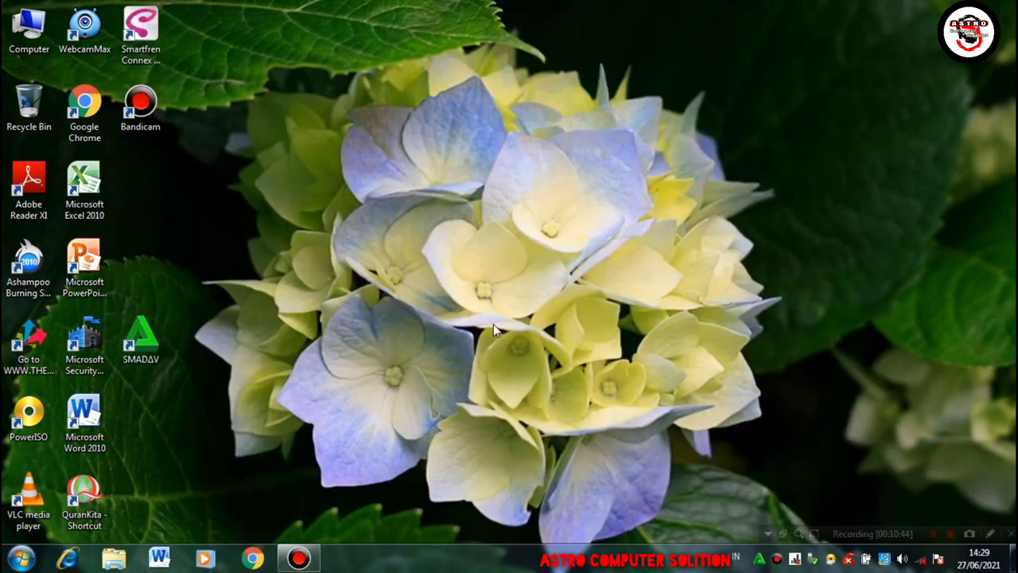